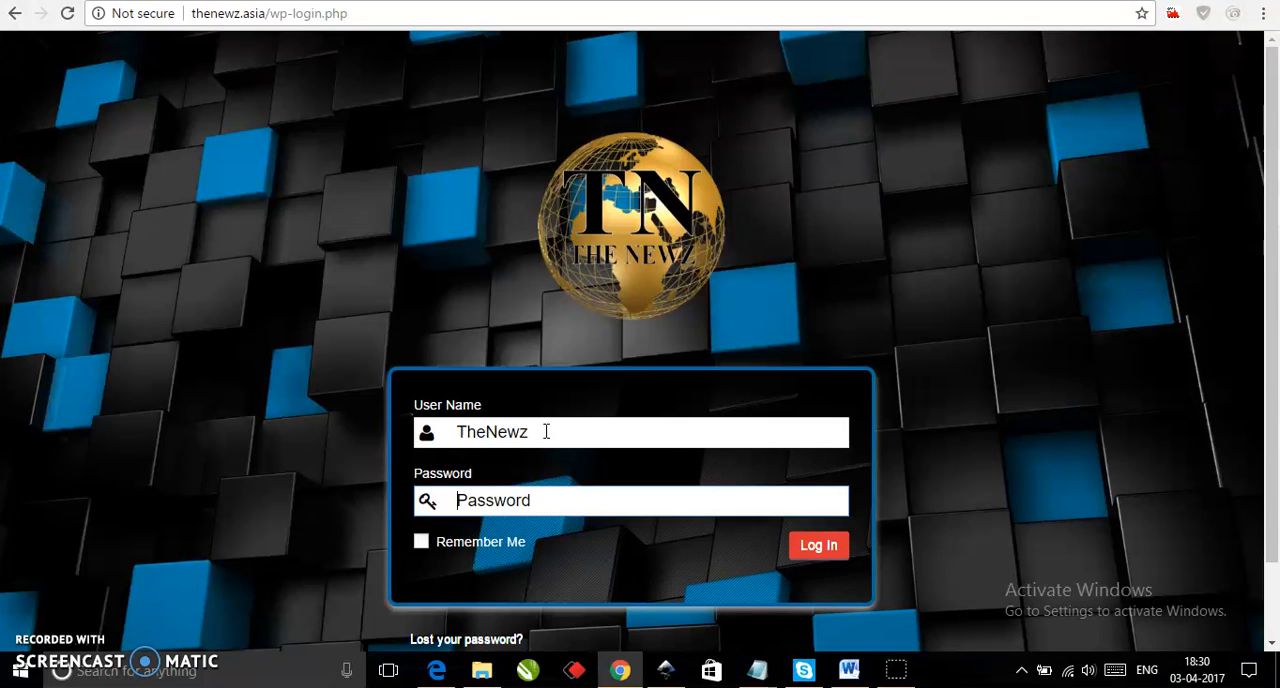
Enter the account password and log in to the site's administration area.
text(**************)
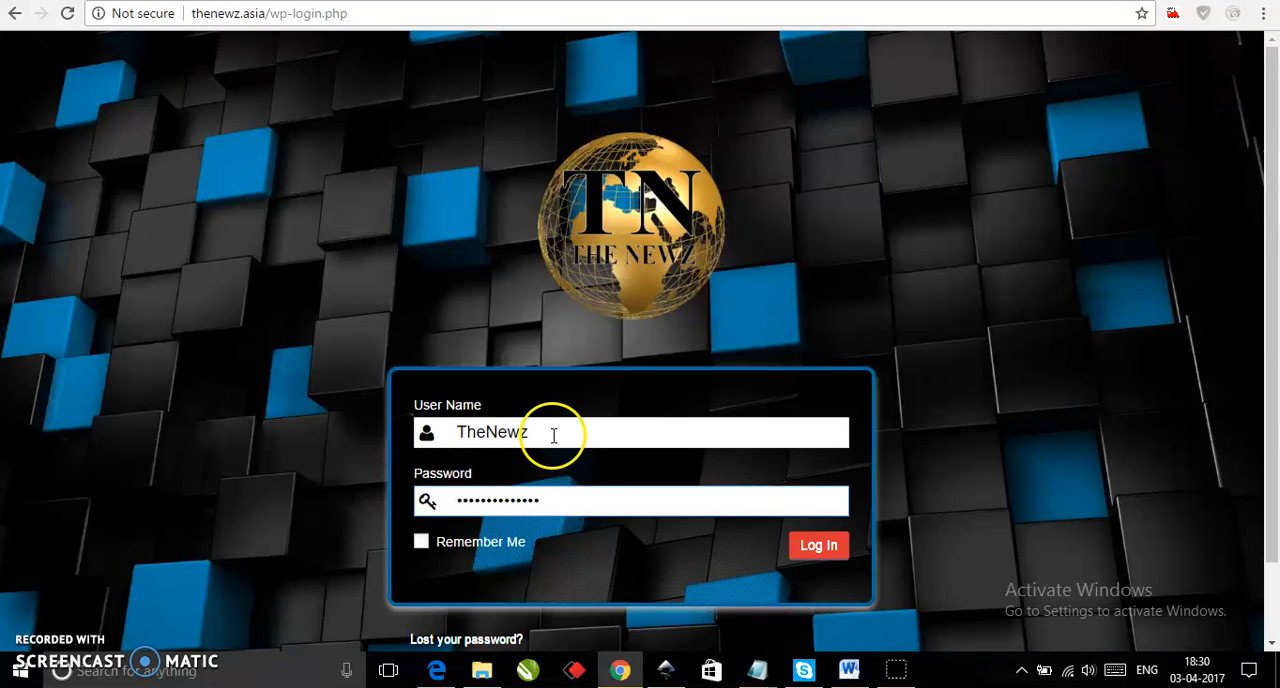
click(823, 555)
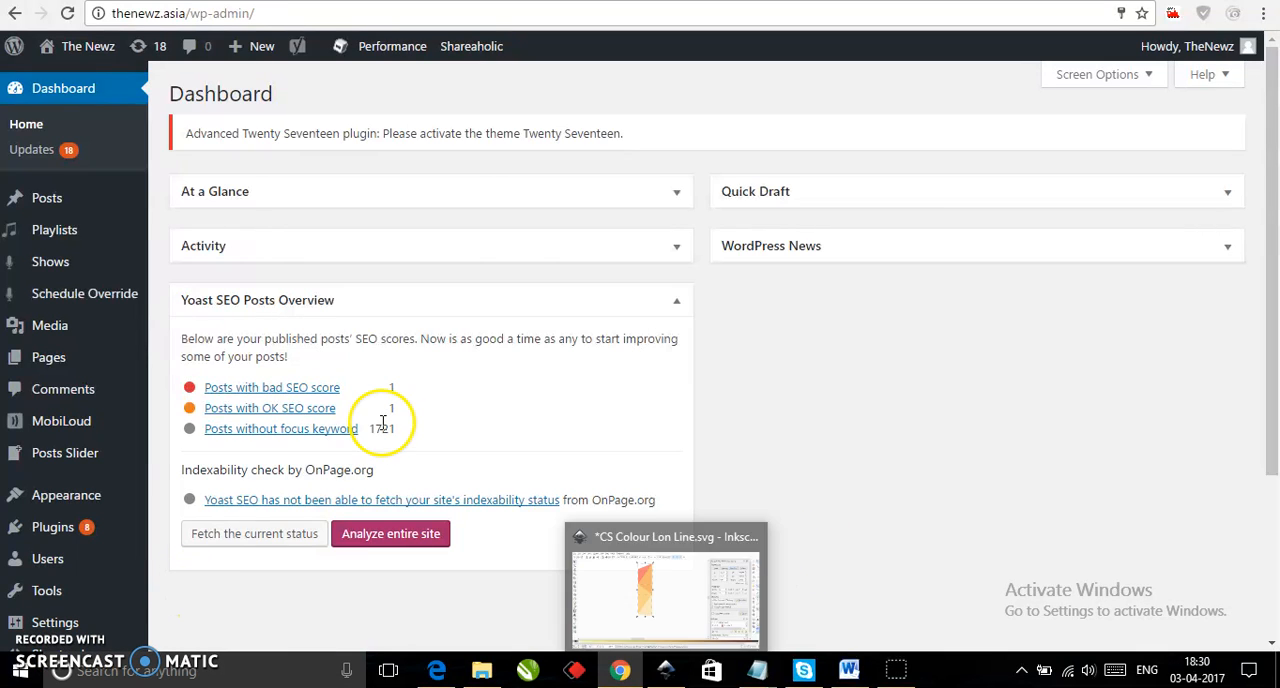
Start a new post and title it "Test Title Not more than 15 words.".
mouse_move(90, 229)
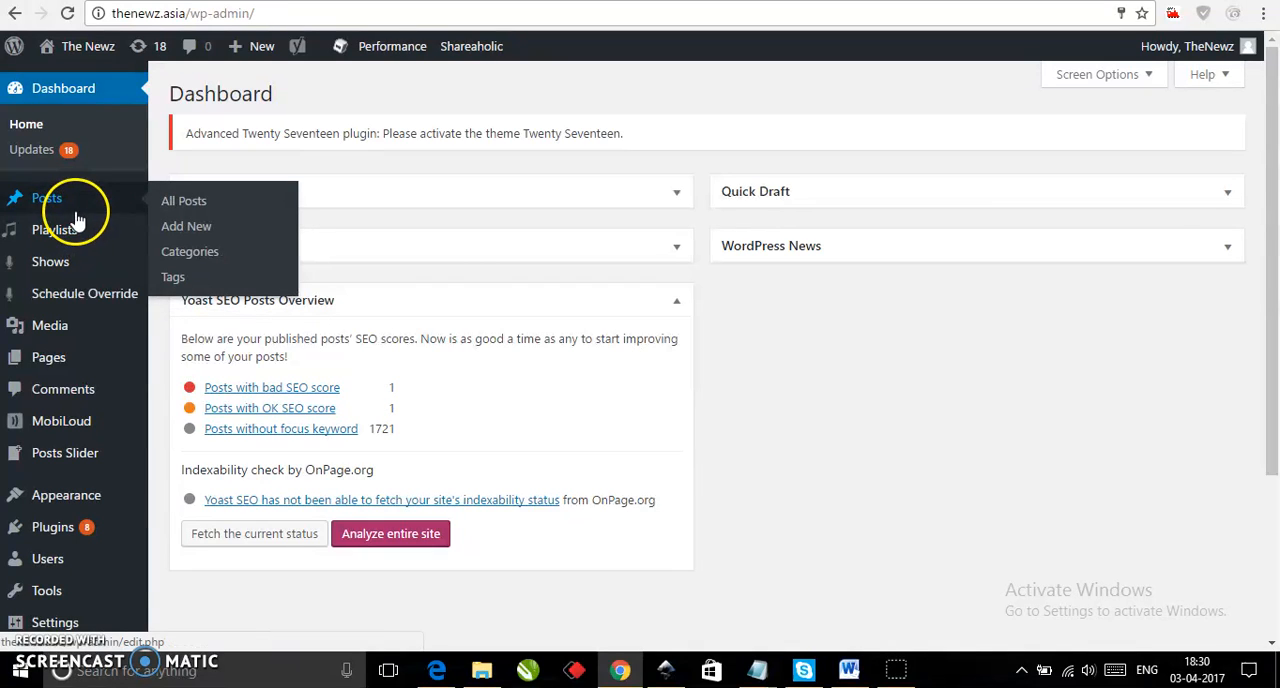
click(188, 225)
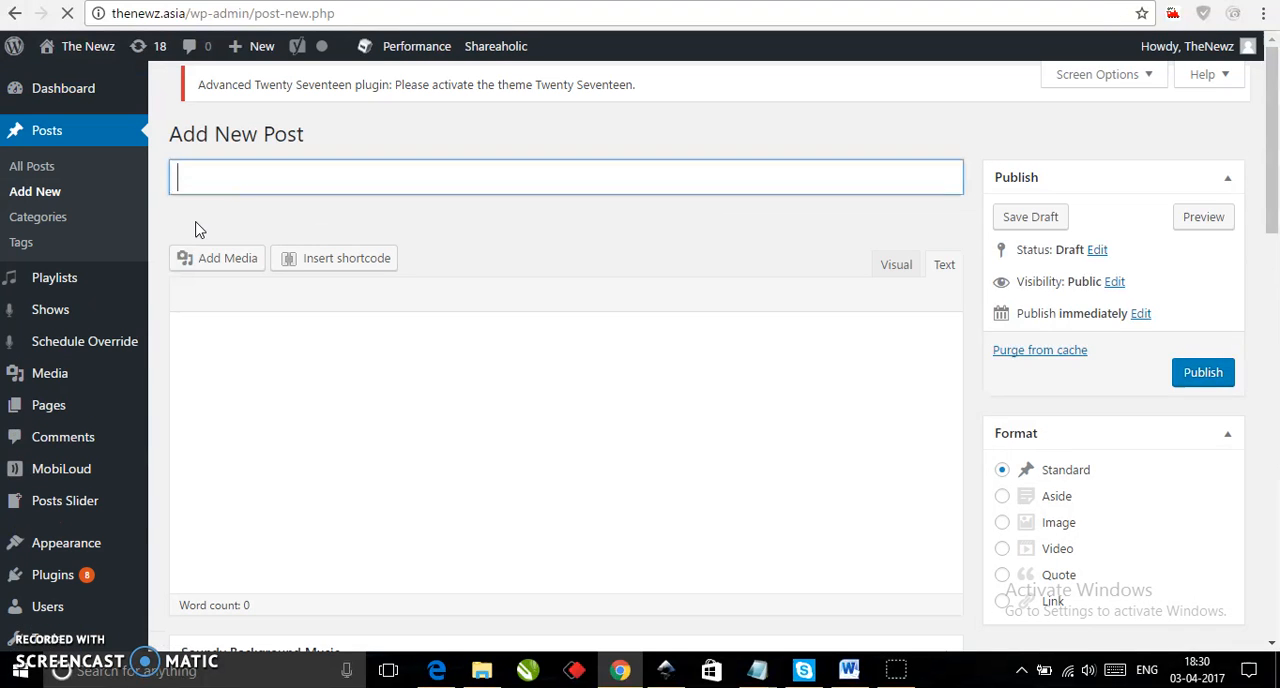
click(294, 175)
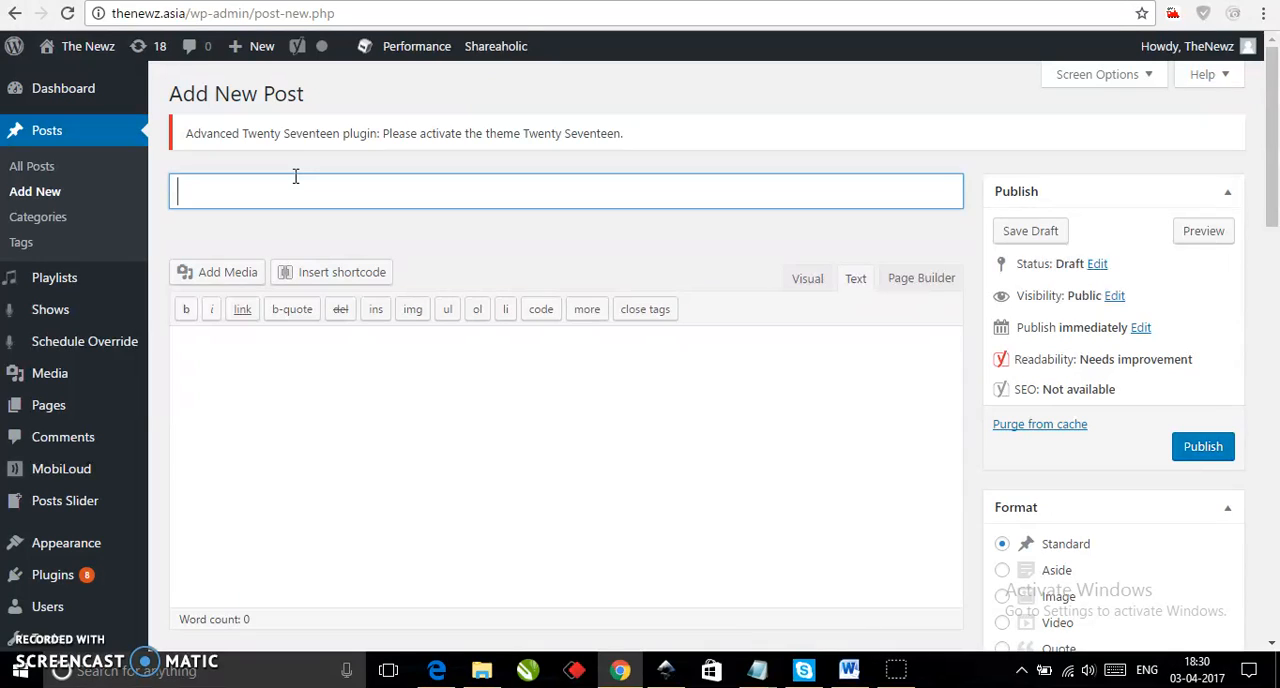
text(Test Title)
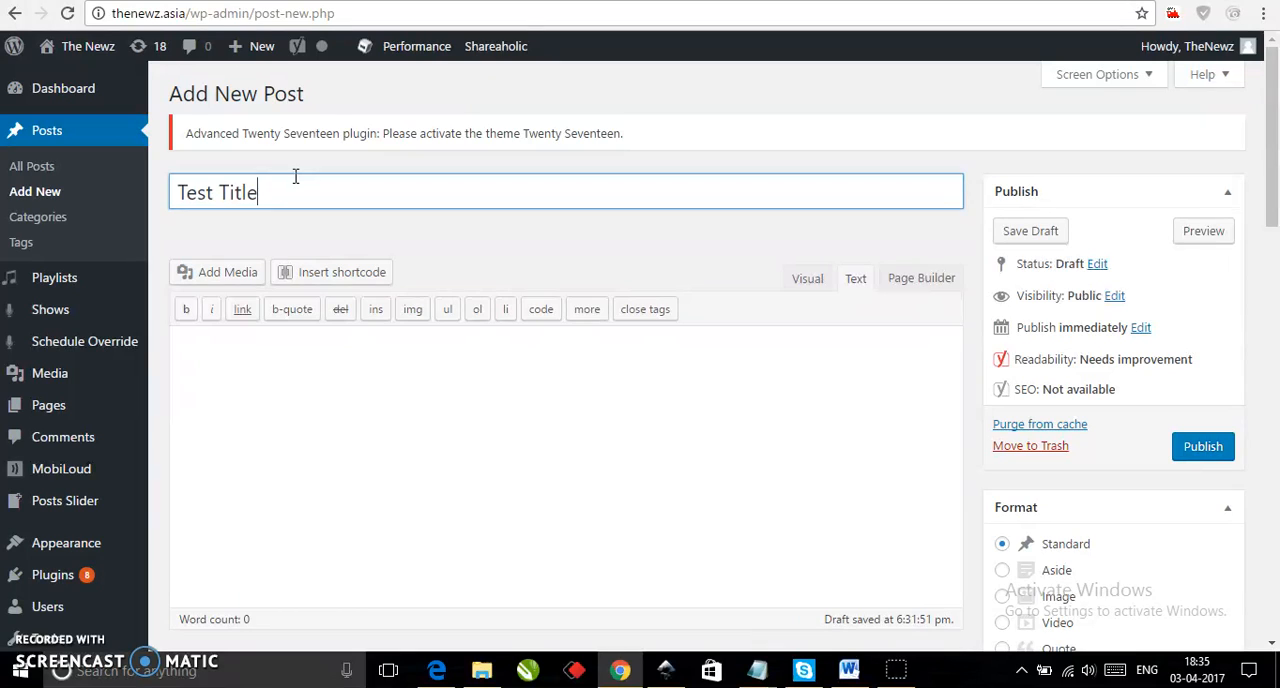
text(Not more than 15 wo)
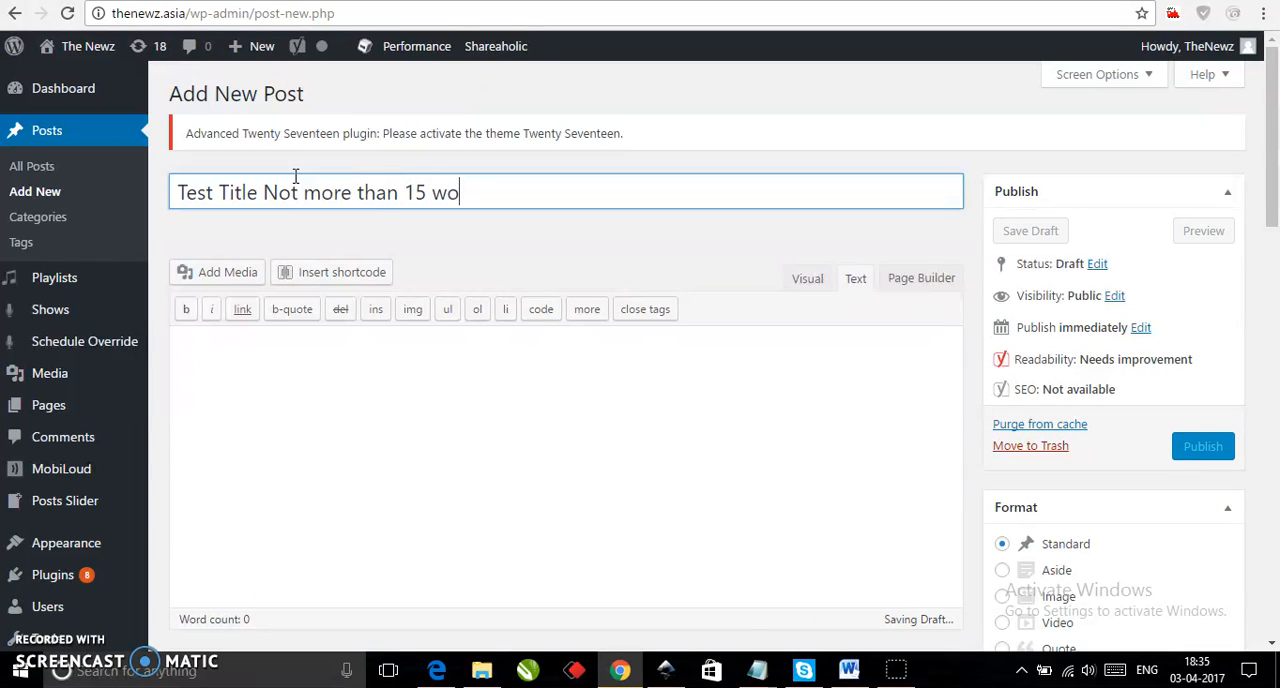
text(rds.)
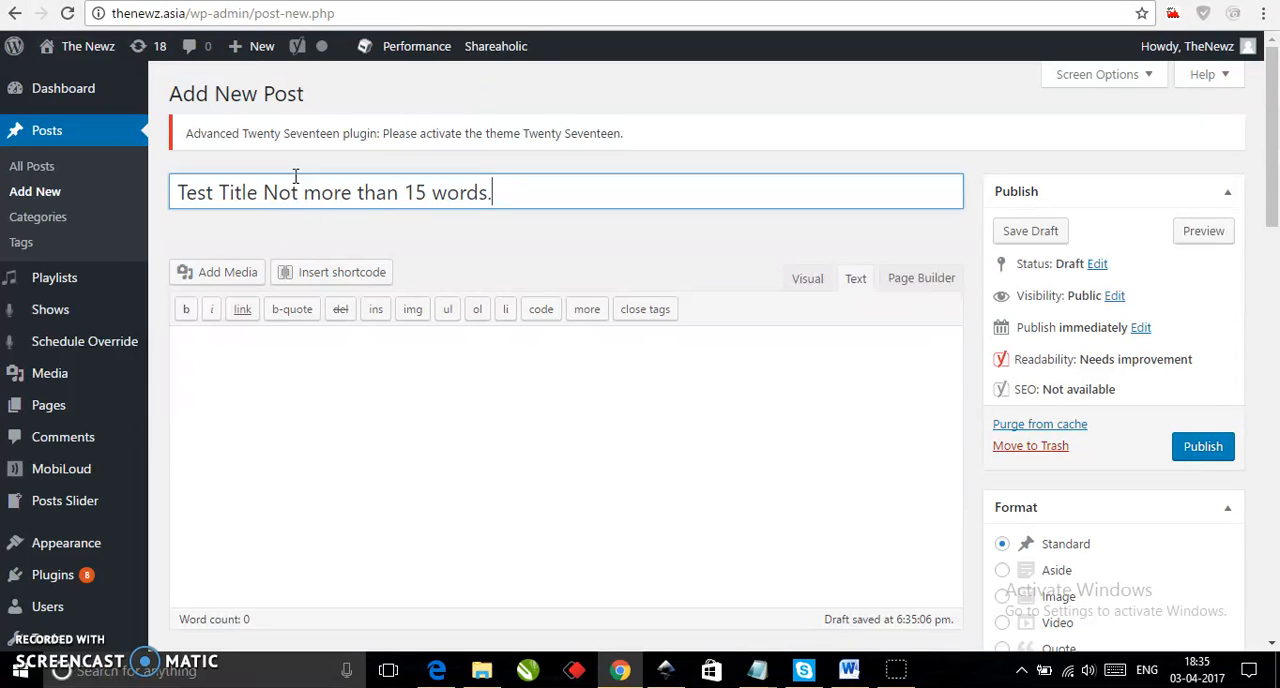
Enter H1, H2, H4, H5 and H6 on separate lines in the post body.
click(311, 381)
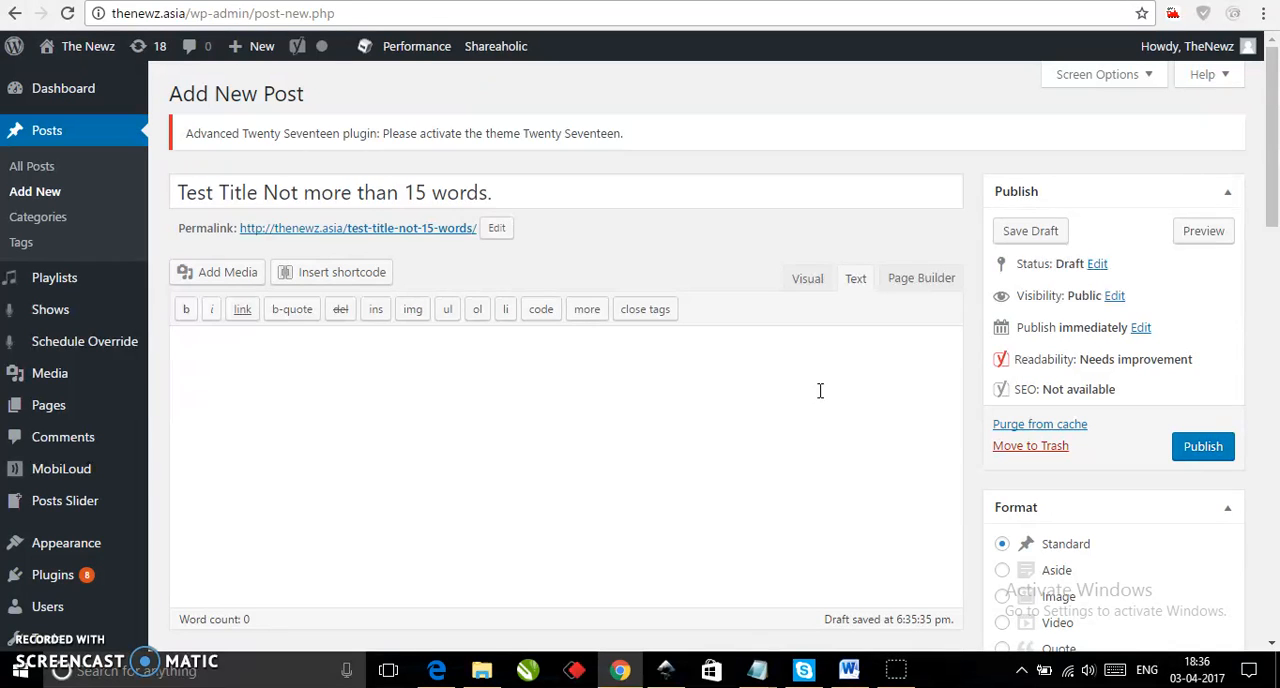
text(H1)
key(Return)
text(H2)
key(Return)
text(H4)
key(Return)
text(H5)
key(Return)
text(H6)
key(Return)
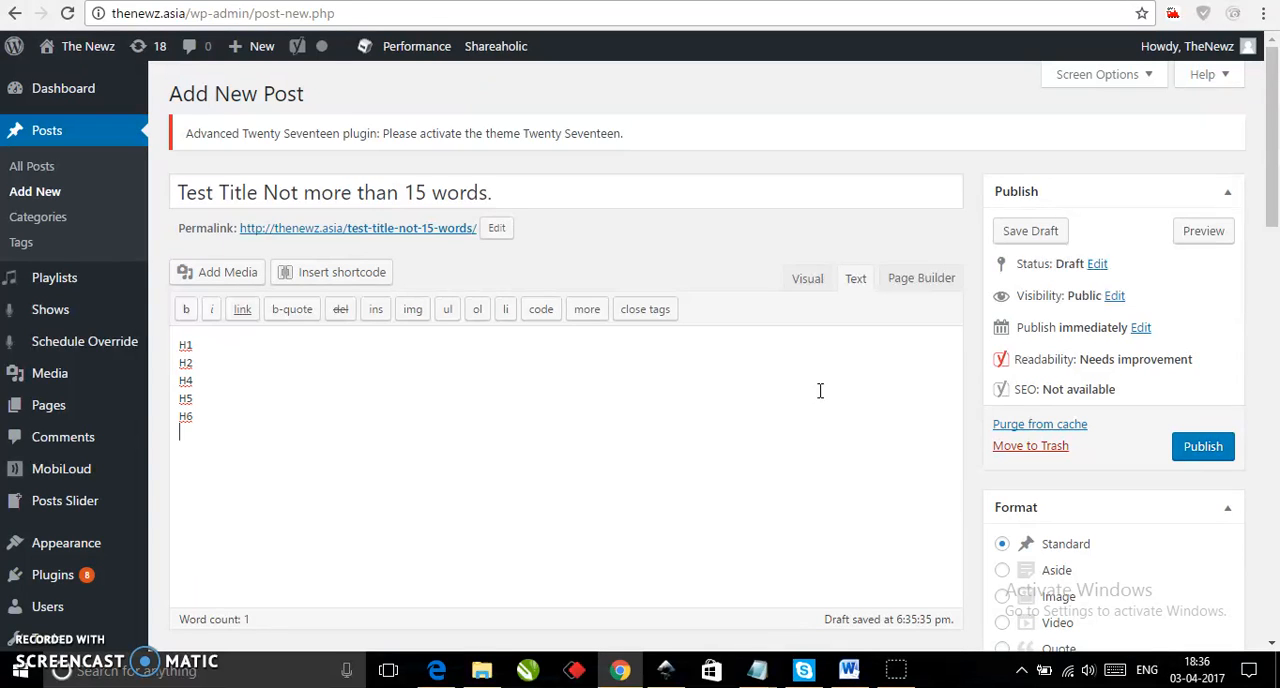
Add the lines P, Block Quotes, Bold, Italics, Underline and "Keywords:" below H6 in the post body.
text(P)
key(Return)
text(Block Quotes)
key(Return)
text(Bold)
key(Return)
text(Italics)
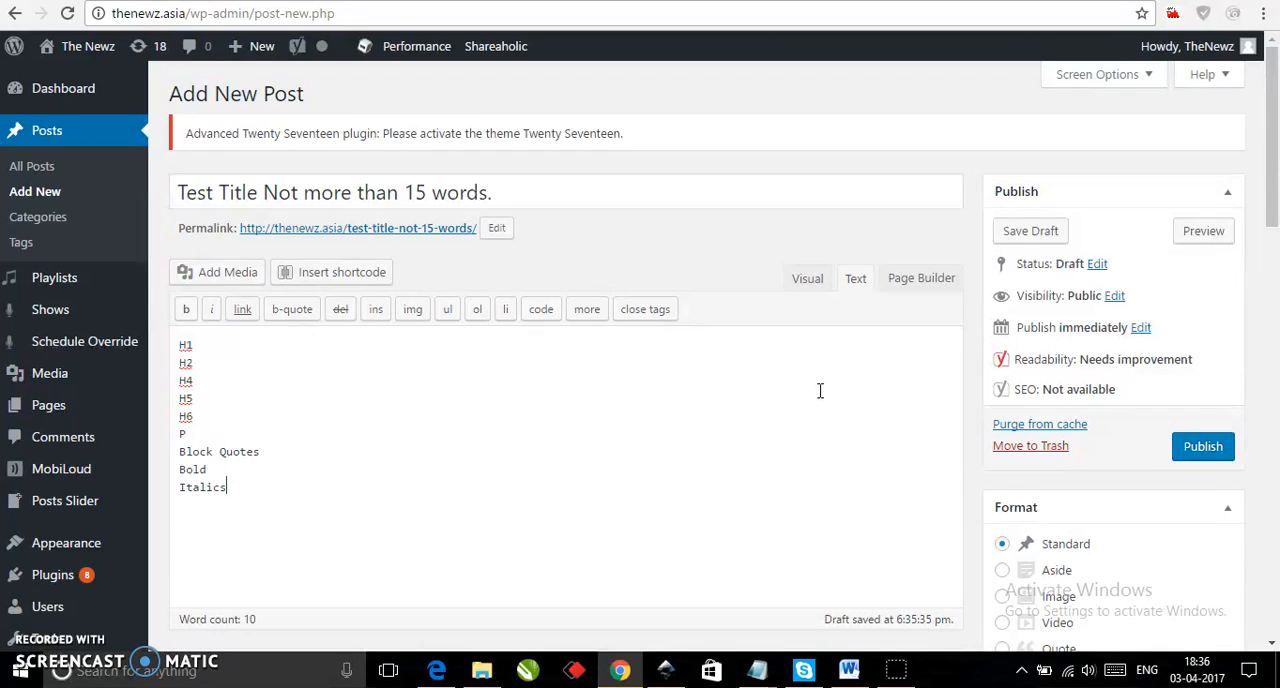
text(nderline )
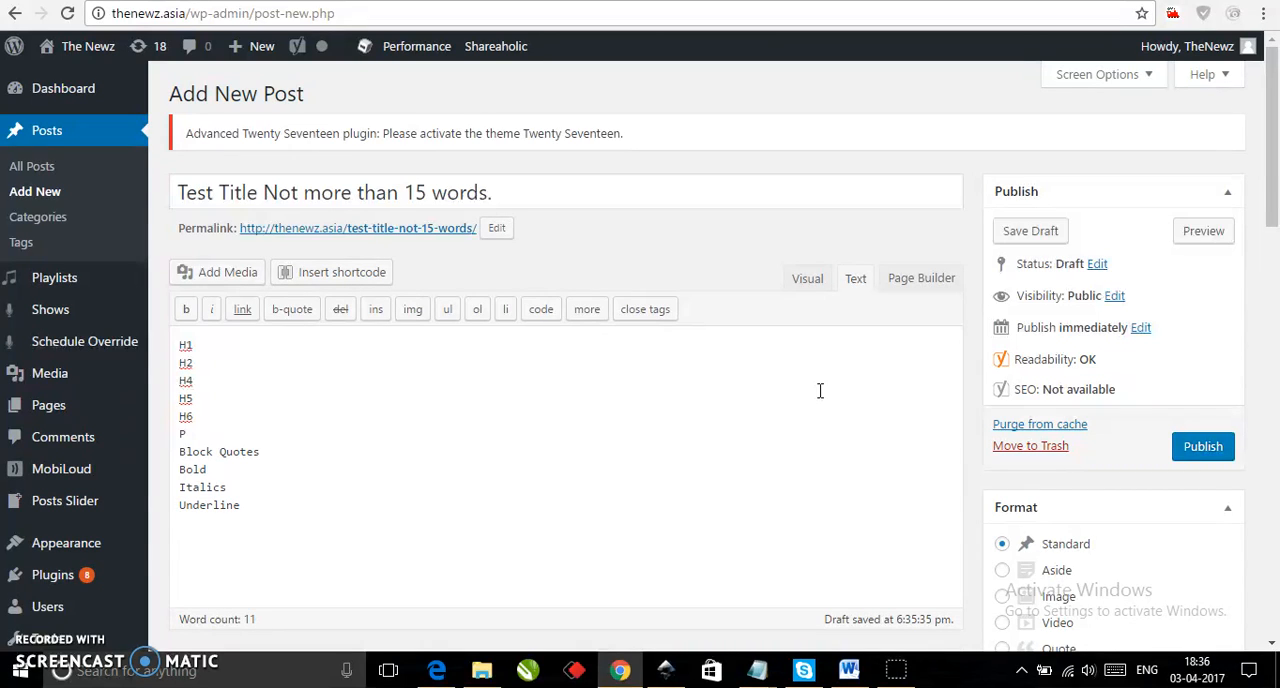
text(Keywords:)
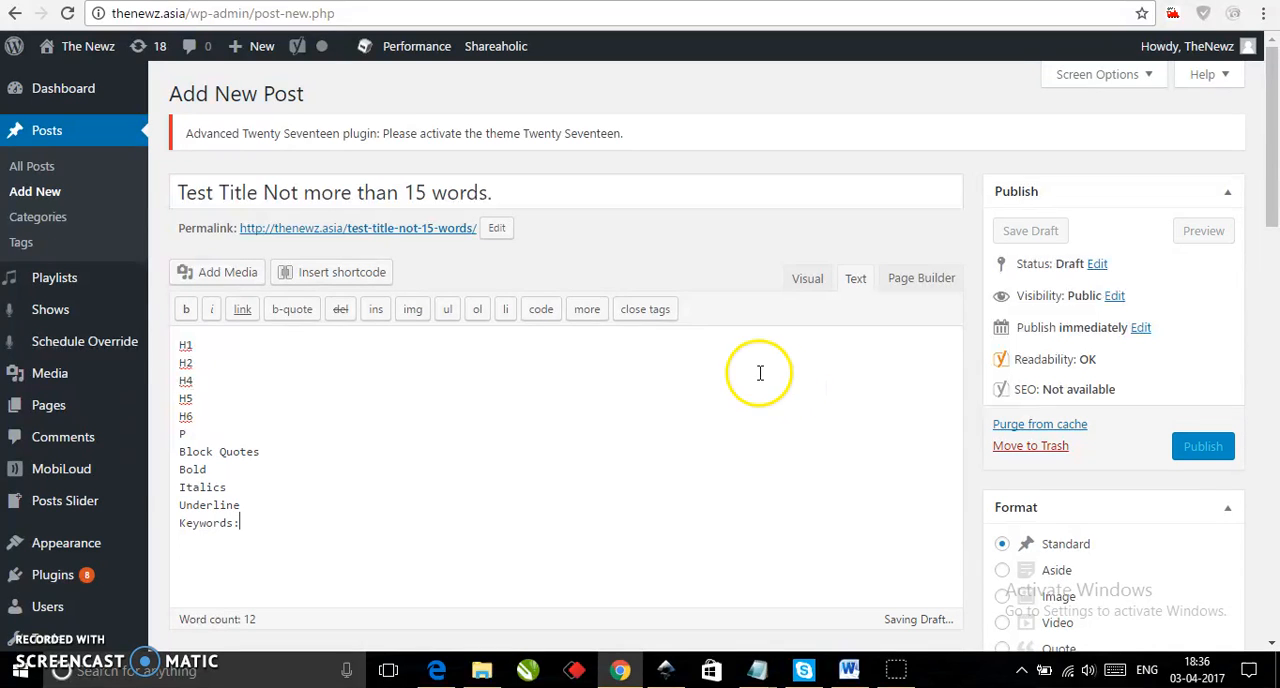
Extend the first body line to "H1: Test Heading 1 in H1" and switch the editor to visual editing.
click(253, 337)
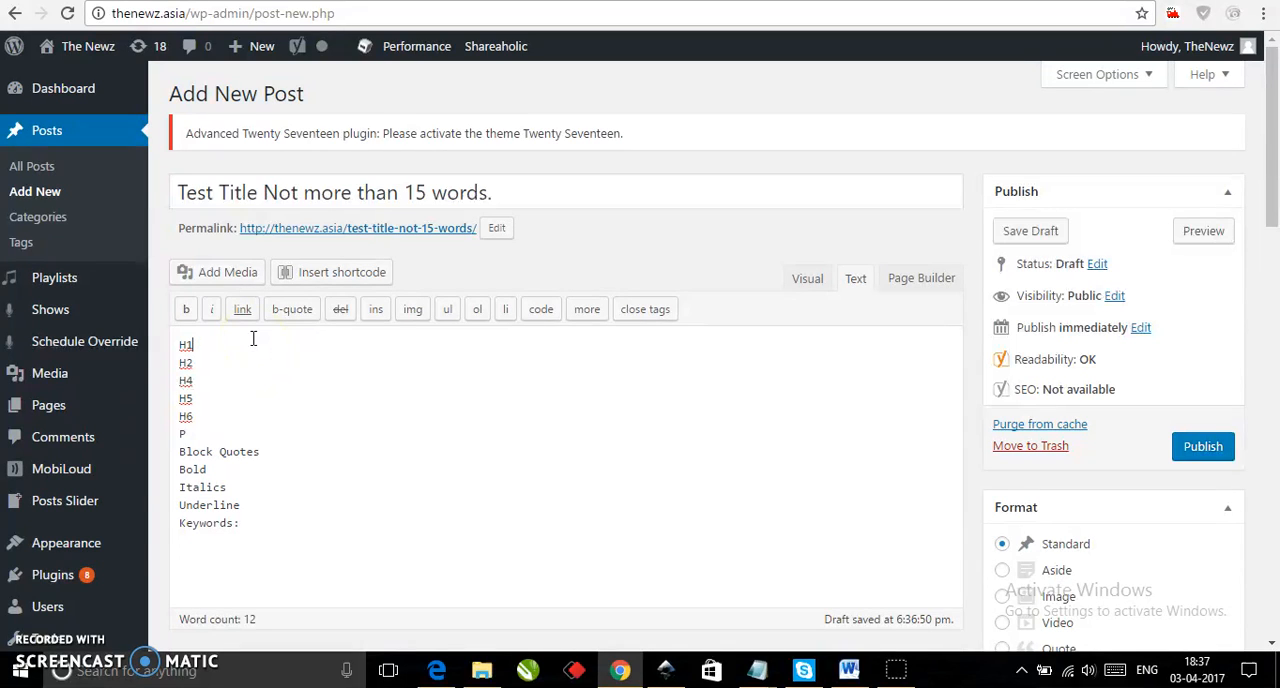
click(234, 340)
text(Test)
click(232, 343)
text(Heading 1 in H1)
drag(347, 344, 181, 340)
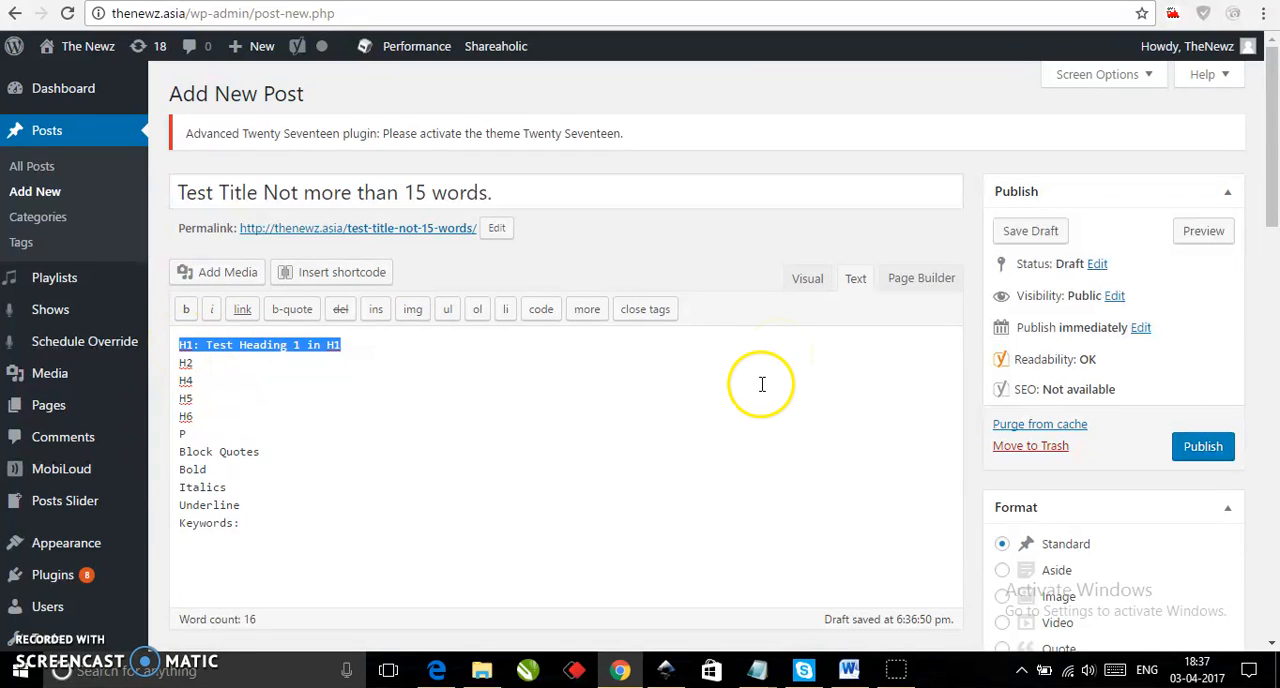
click(810, 290)
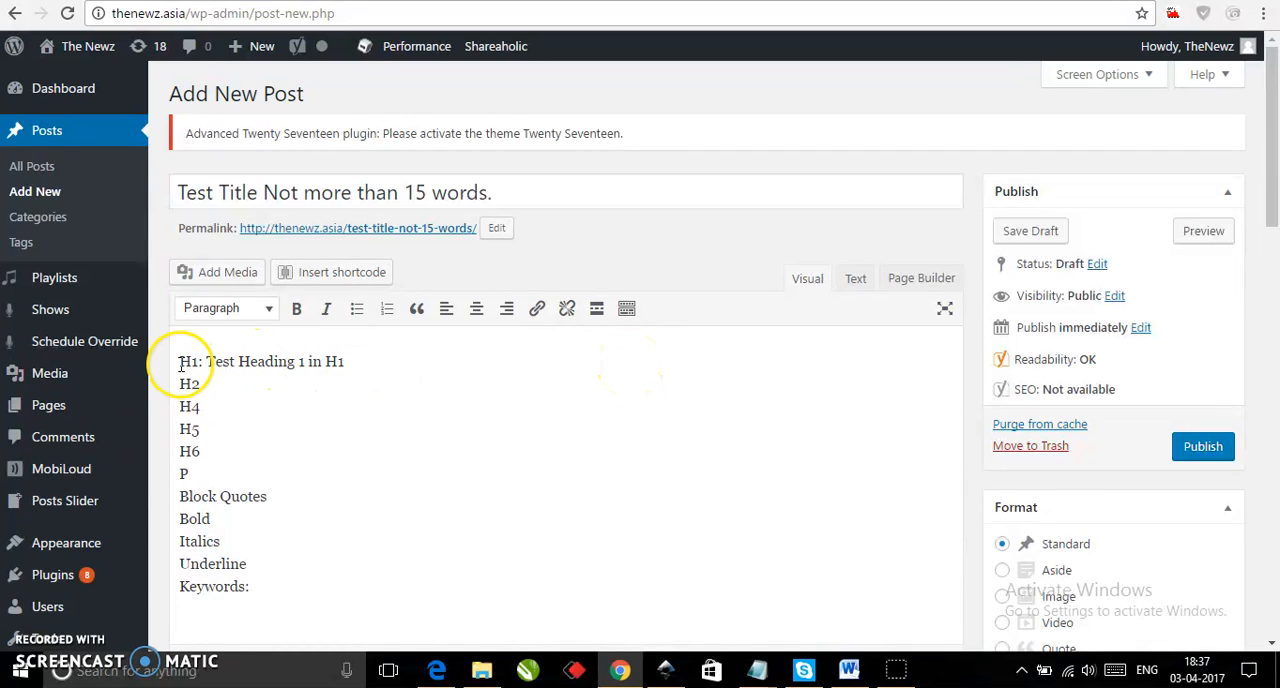
Try to apply the Heading 1 style to the line "H1: Test Heading 1 in H1".
drag(179, 364, 349, 359)
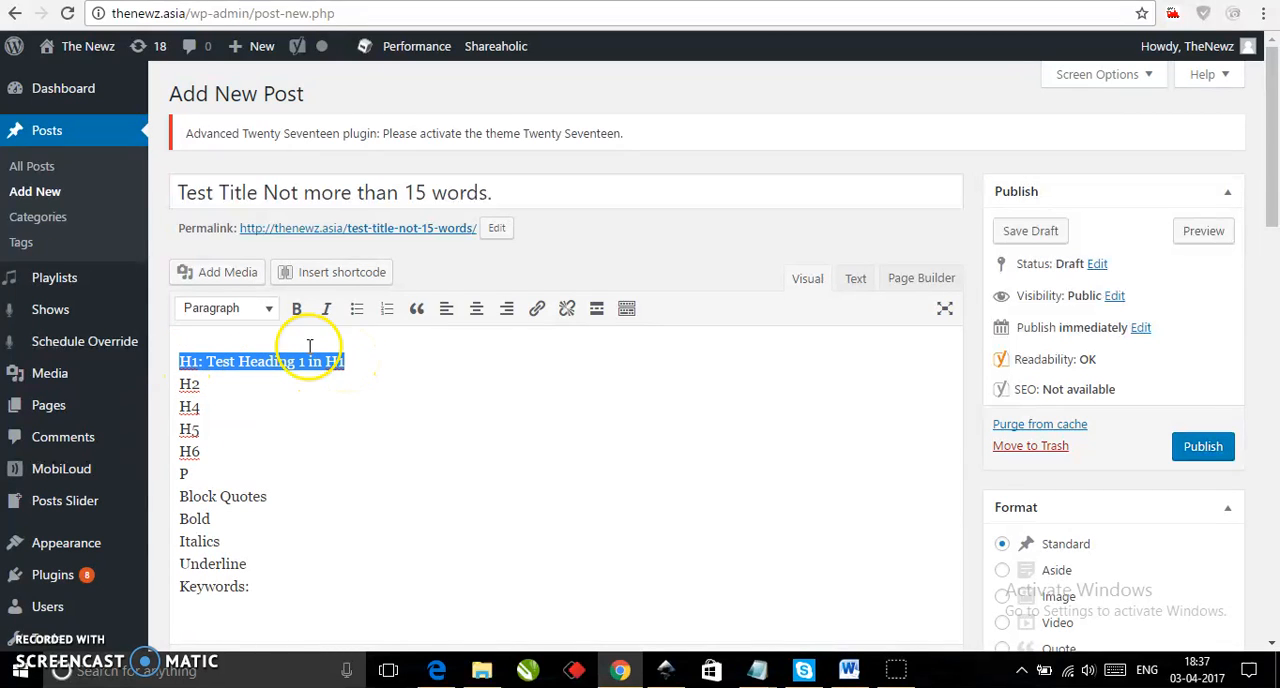
click(270, 310)
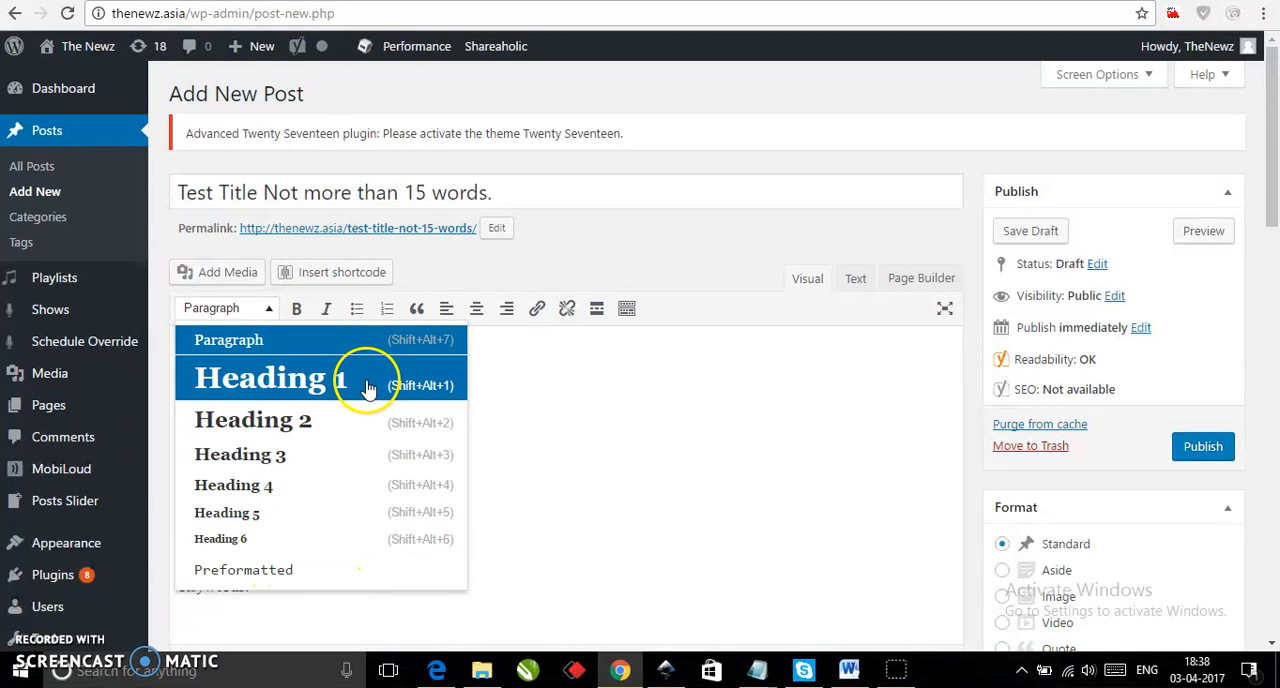
click(293, 388)
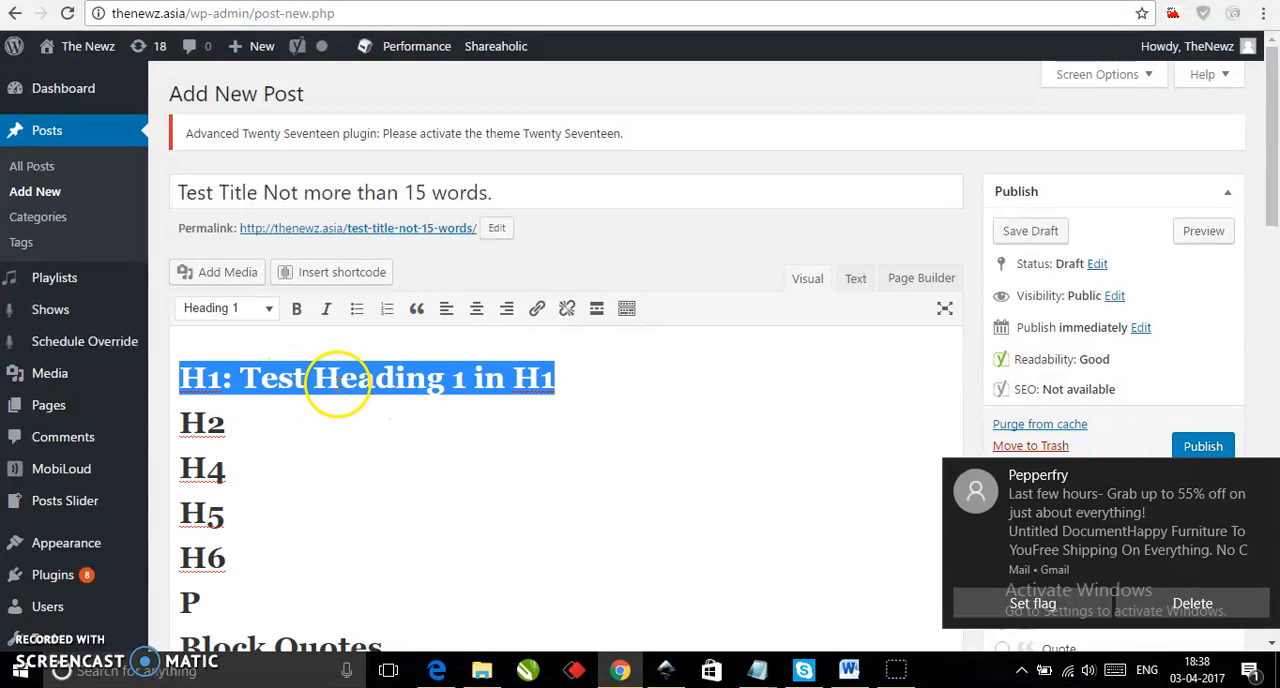
click(1253, 480)
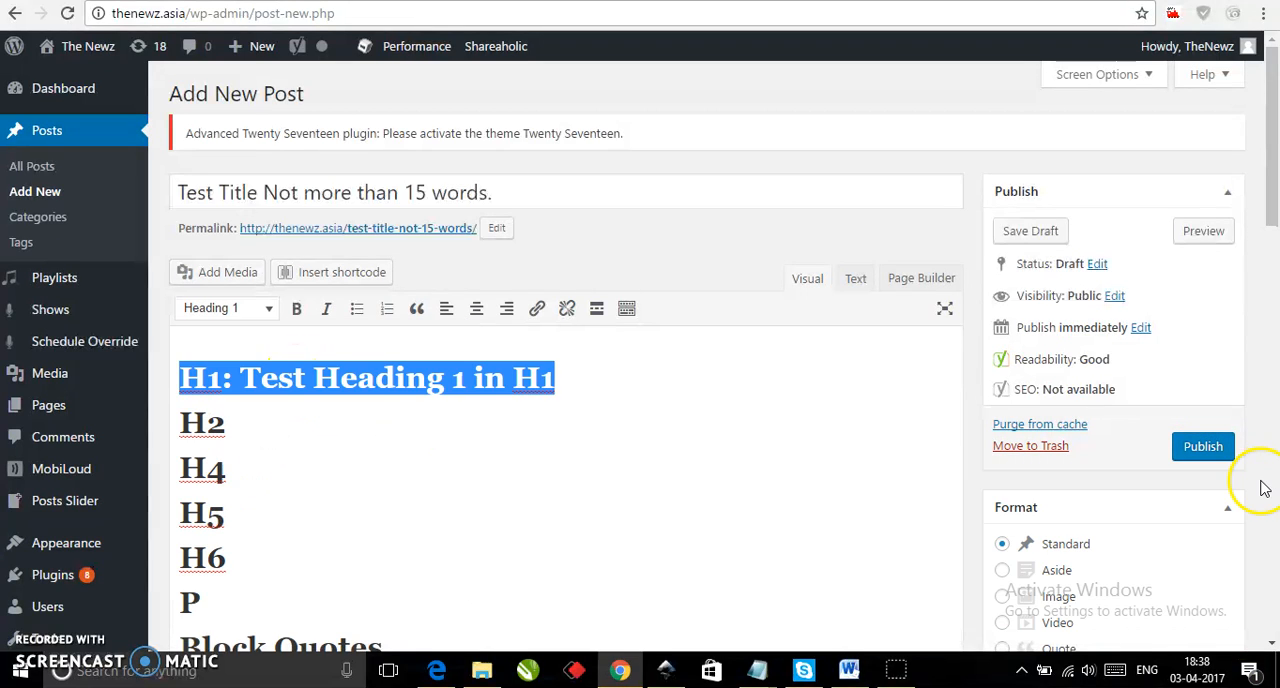
click(626, 372)
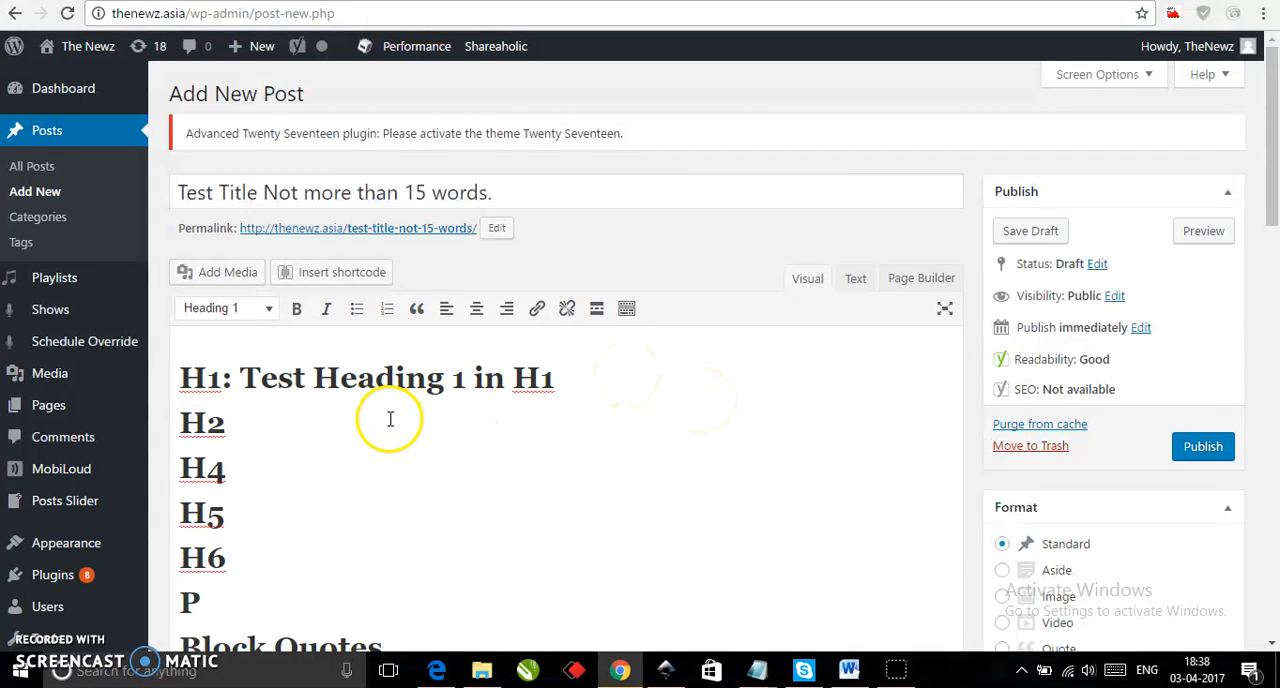
scroll(389, 417, down, 3)
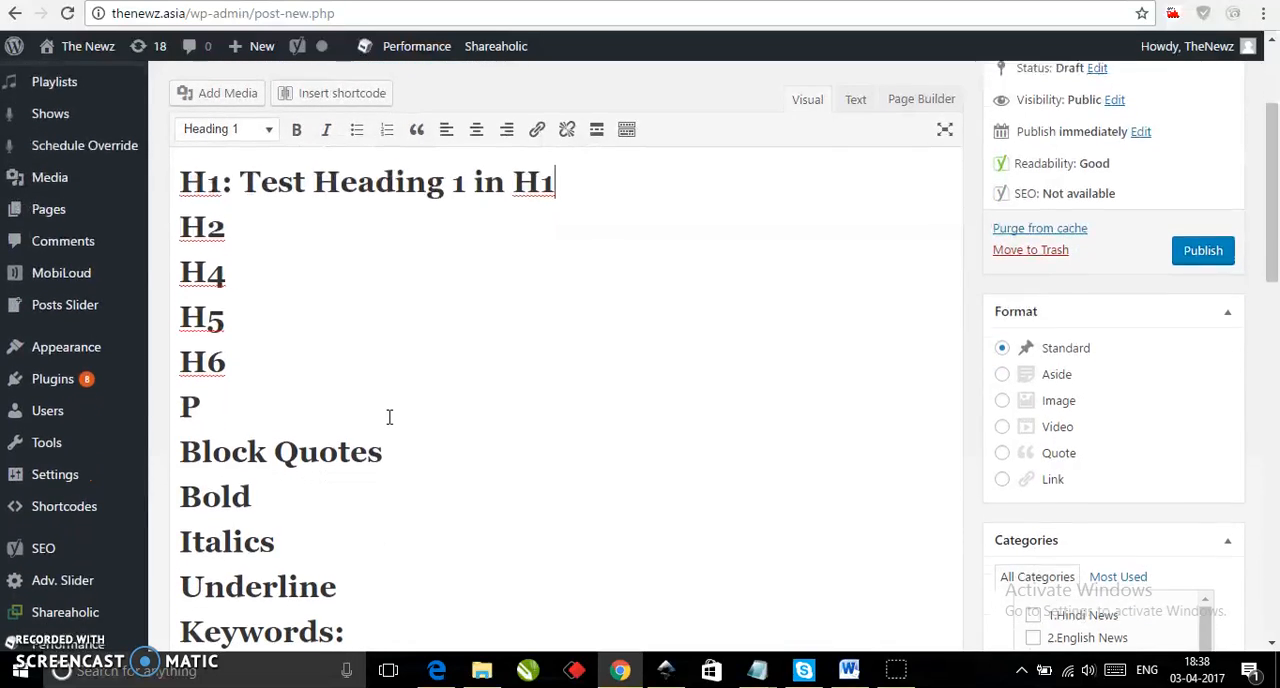
scroll(389, 417, up, 1)
scroll(389, 417, down, 2)
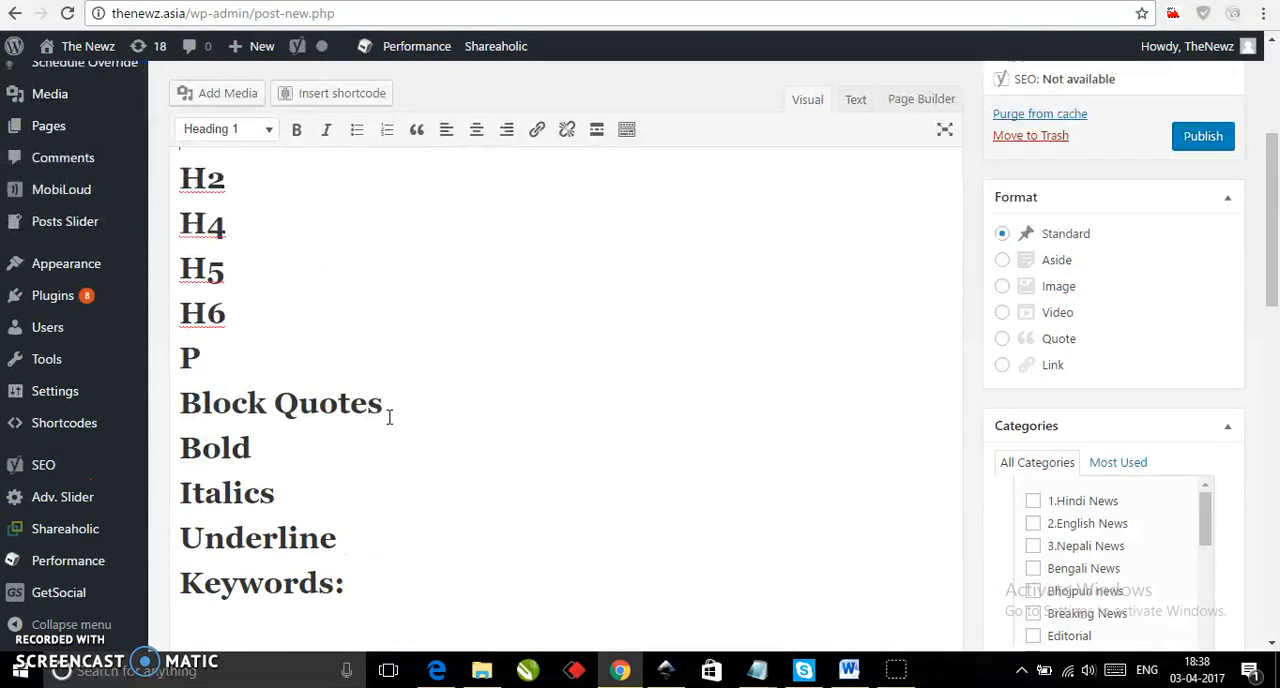
scroll(389, 417, up, 3)
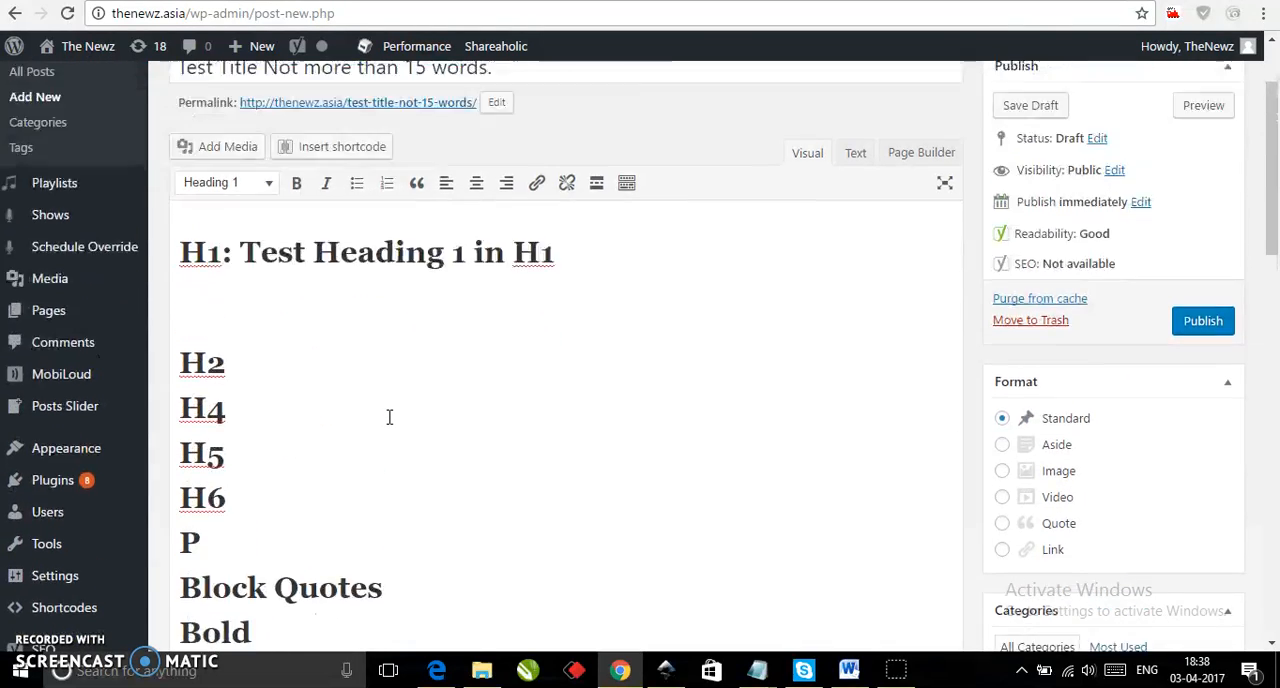
Undo the Heading 1 formatting and the line break added below the H1 line.
click(340, 428)
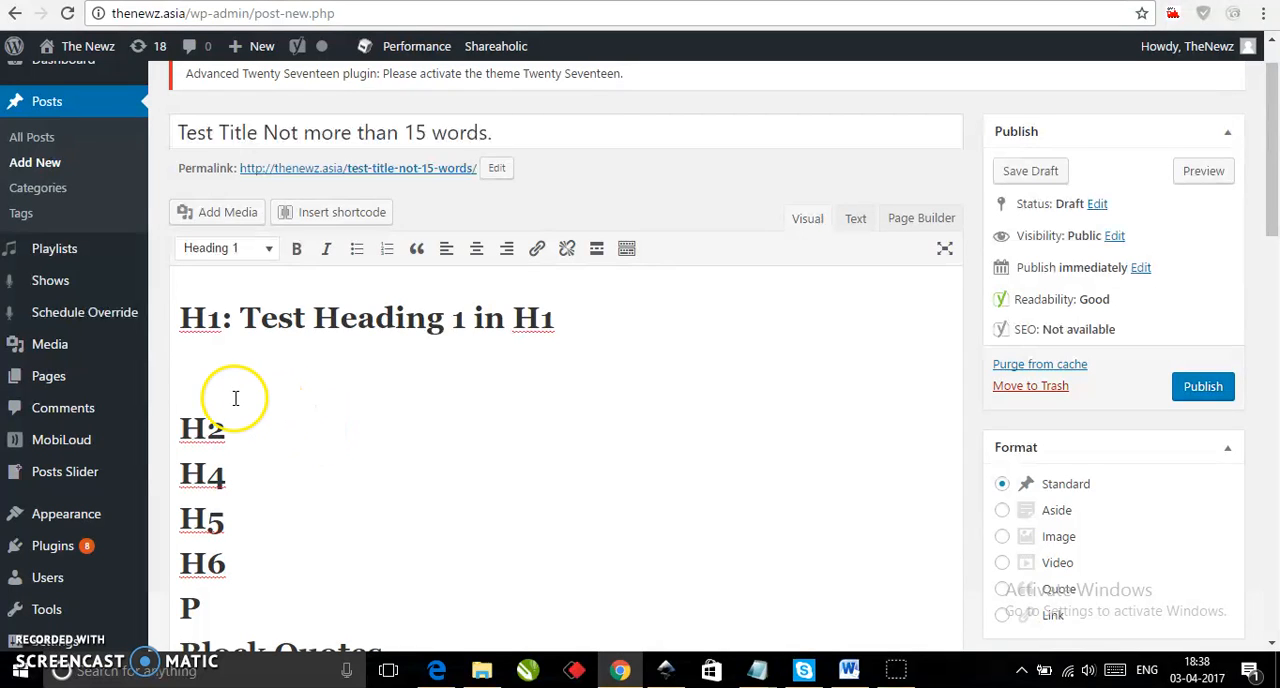
key(BackSpace)
key(ctrl+z)
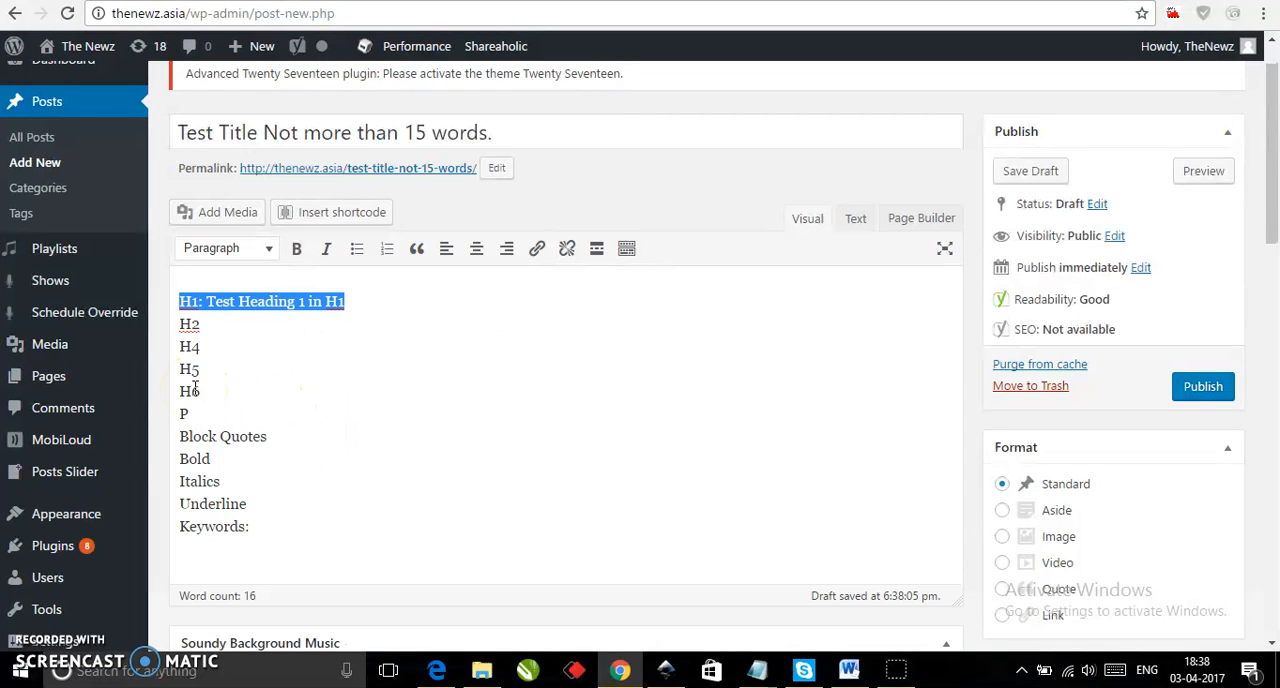
Separate the H1 line from the lines below with an empty paragraph and format it as Heading 1.
key(ctrl+z)
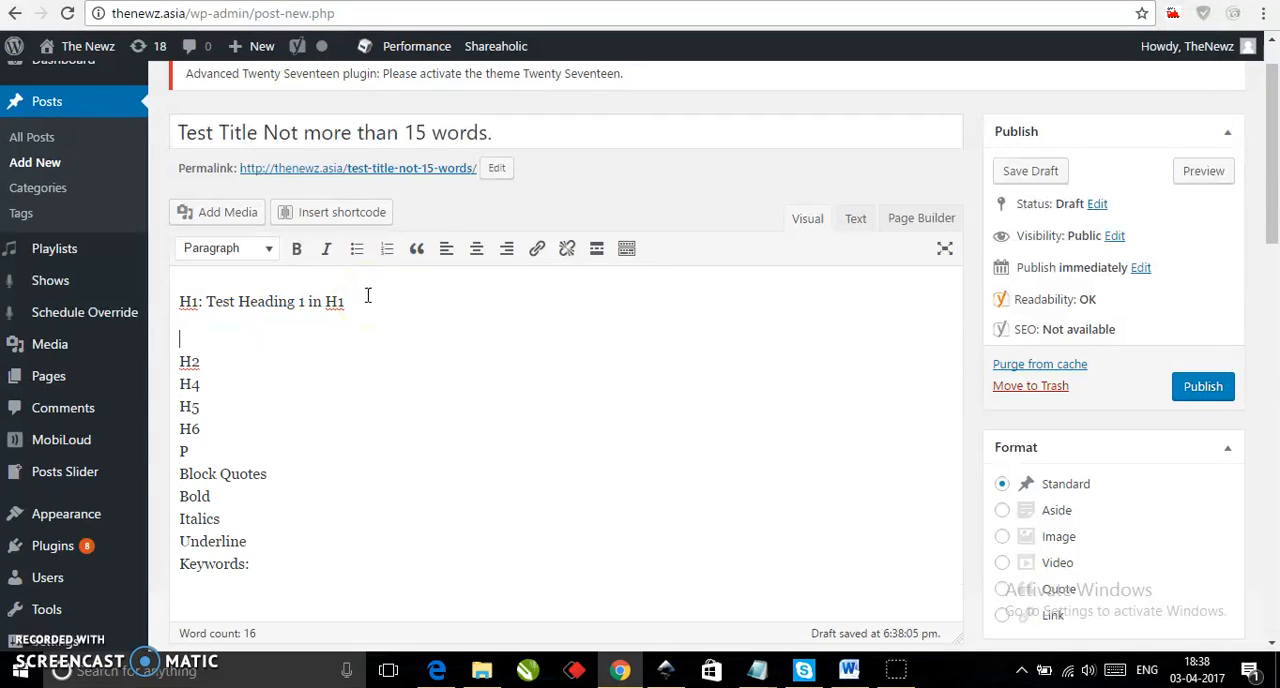
triple_click(362, 301)
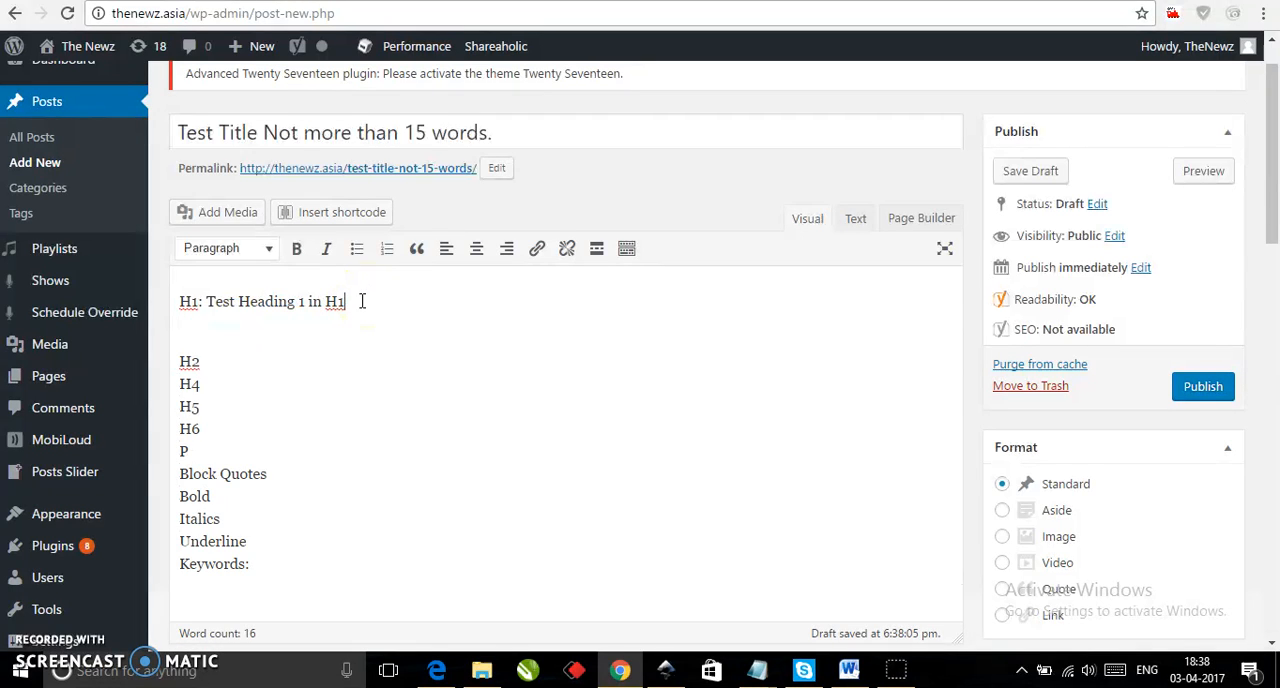
click(270, 250)
click(241, 317)
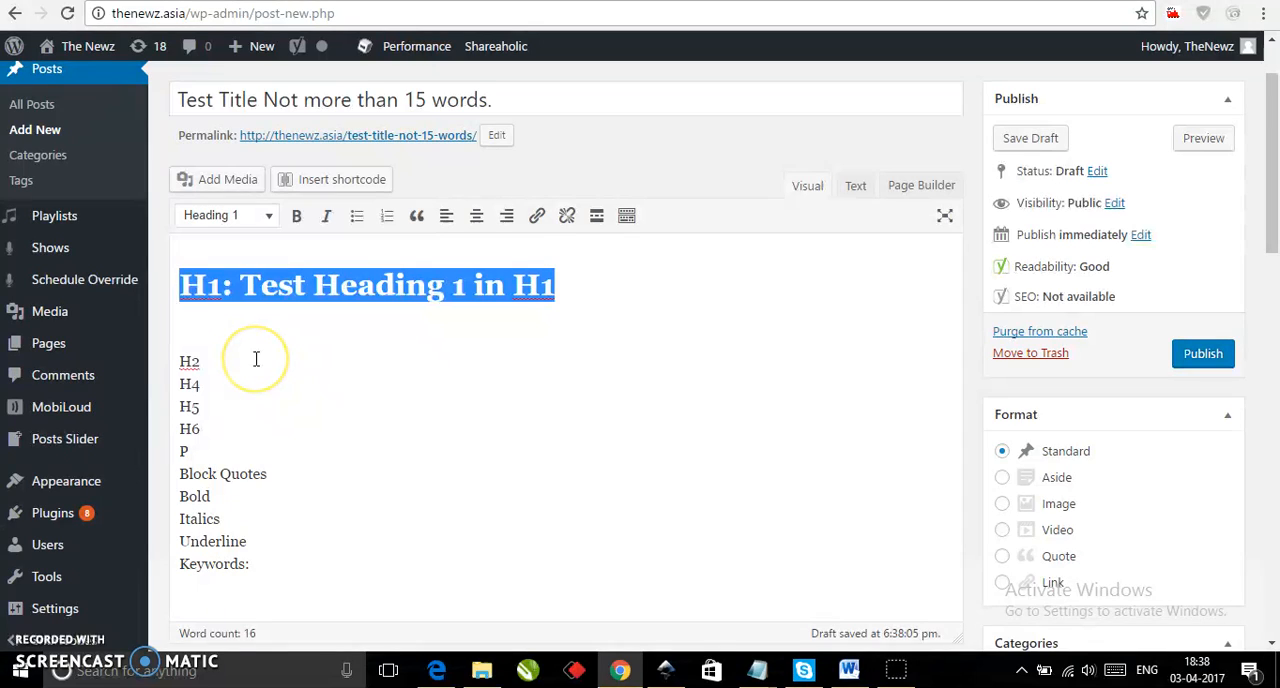
click(1243, 371)
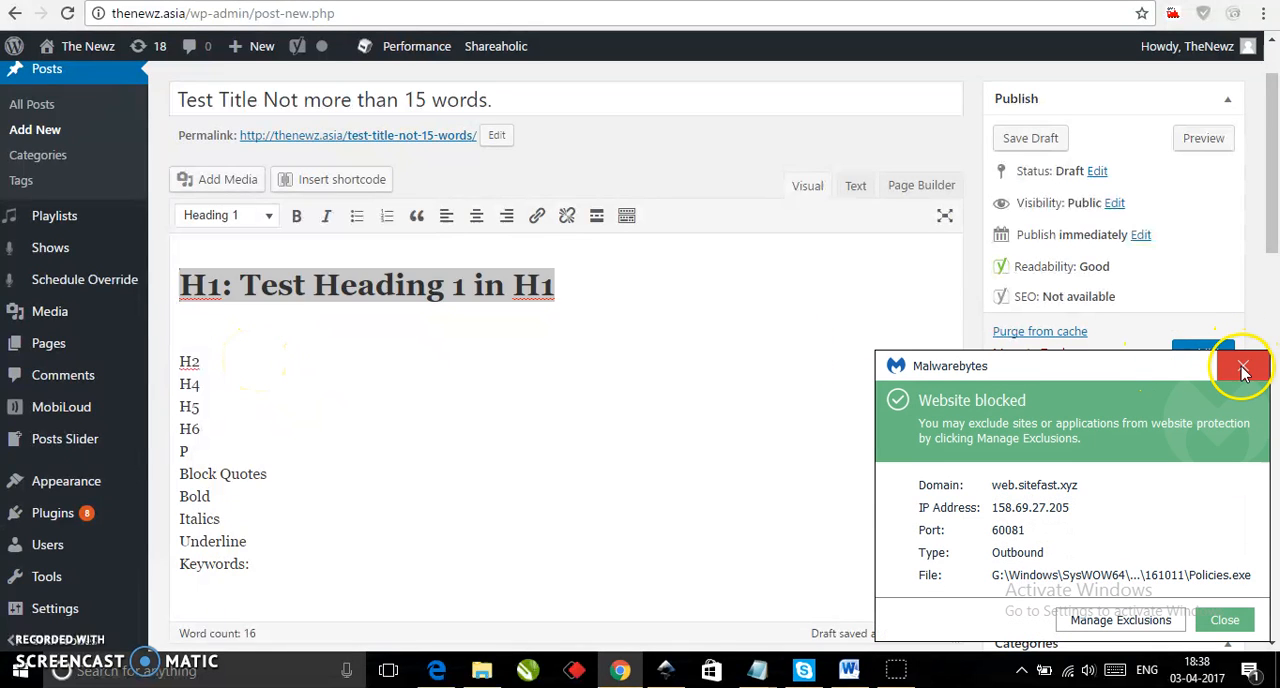
Extend the H2 line to "H2: Test Heading 2 in H2" and separate it from H4 with an empty paragraph.
click(281, 361)
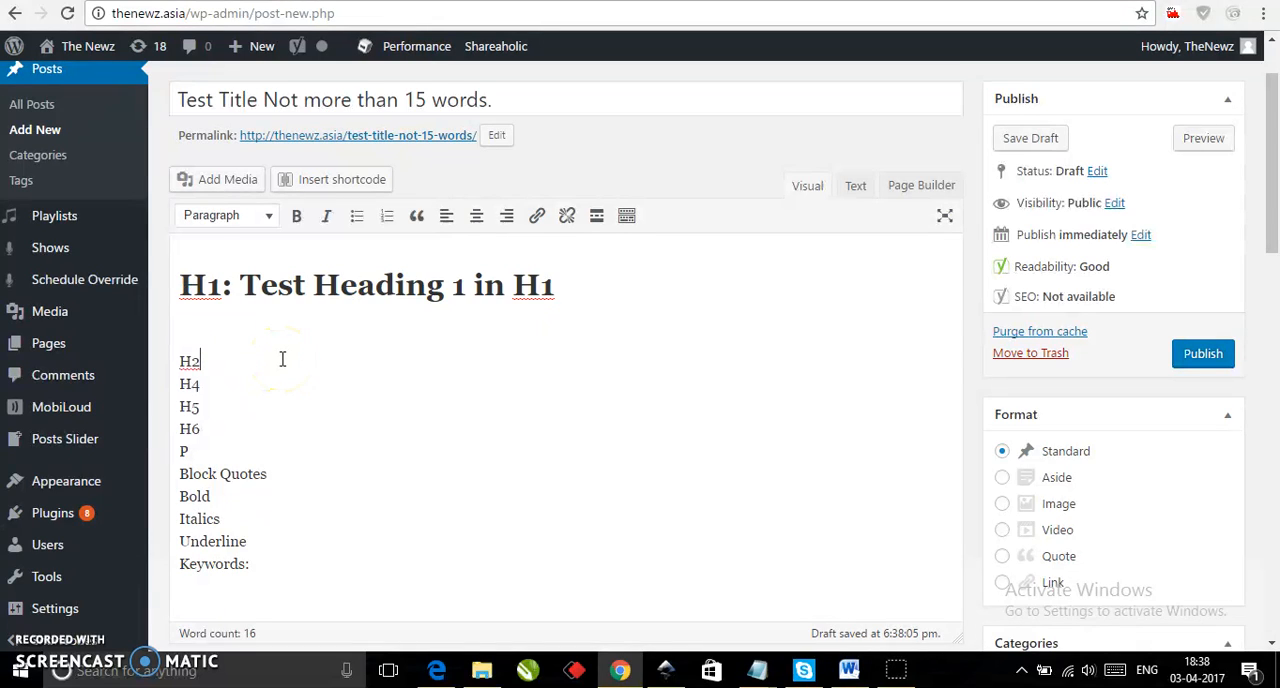
text(: Test Heading 2 in H)
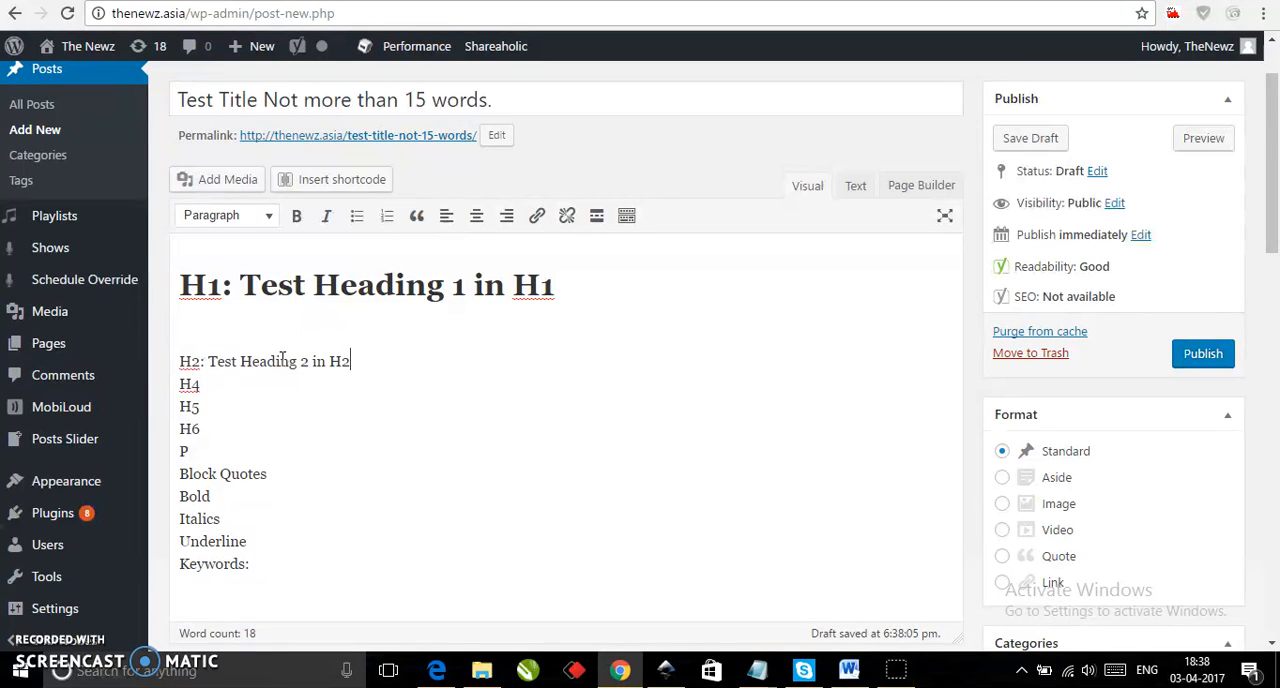
text(2)
key(Return)
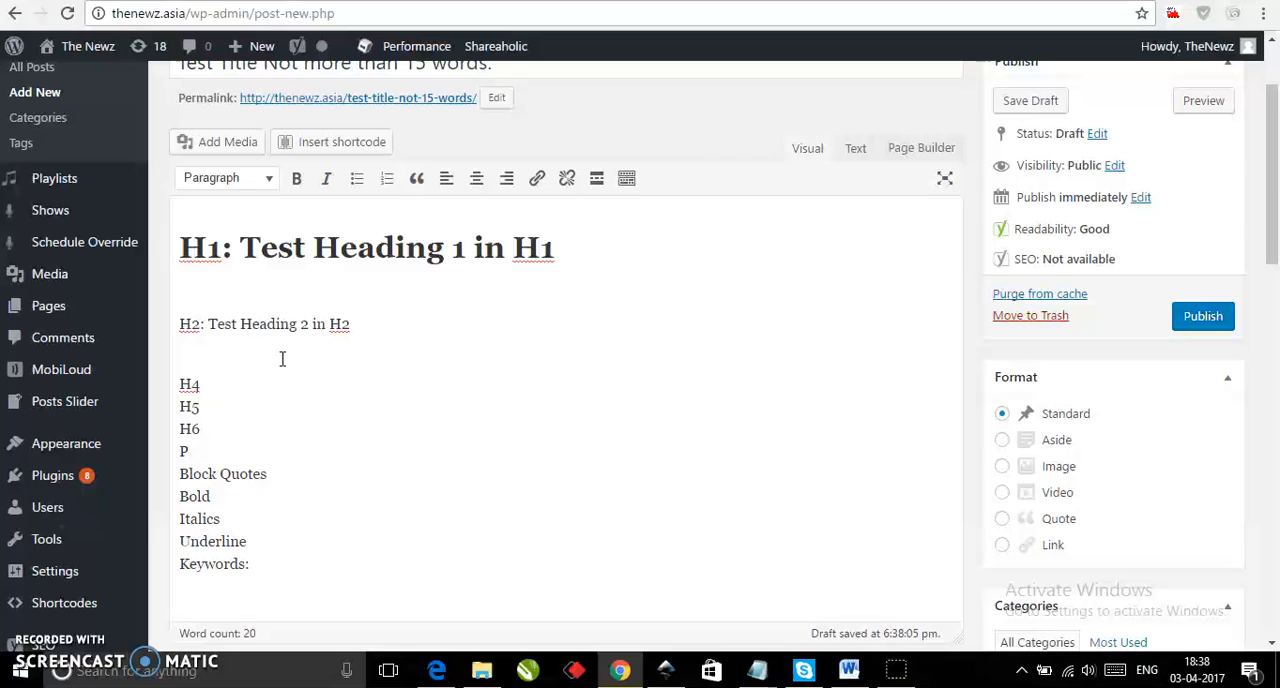
Format the line "H2: Test Heading 2 in H2" as Heading 2.
triple_click(355, 324)
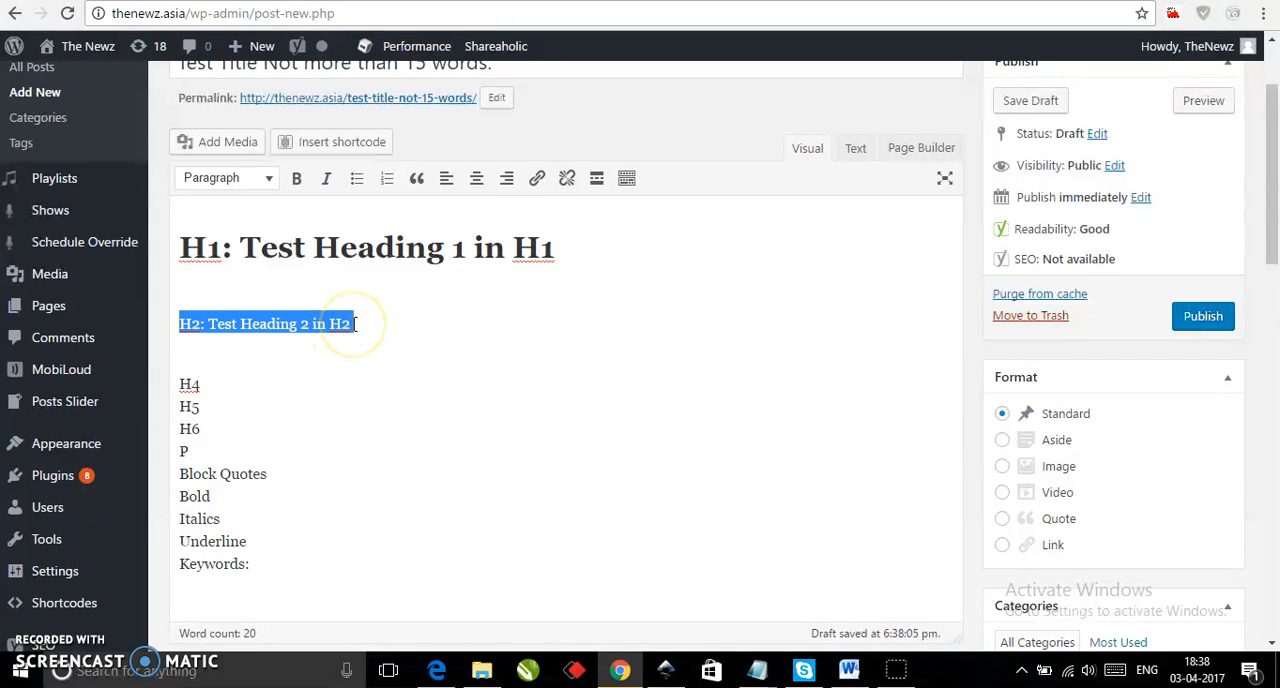
click(268, 182)
click(272, 289)
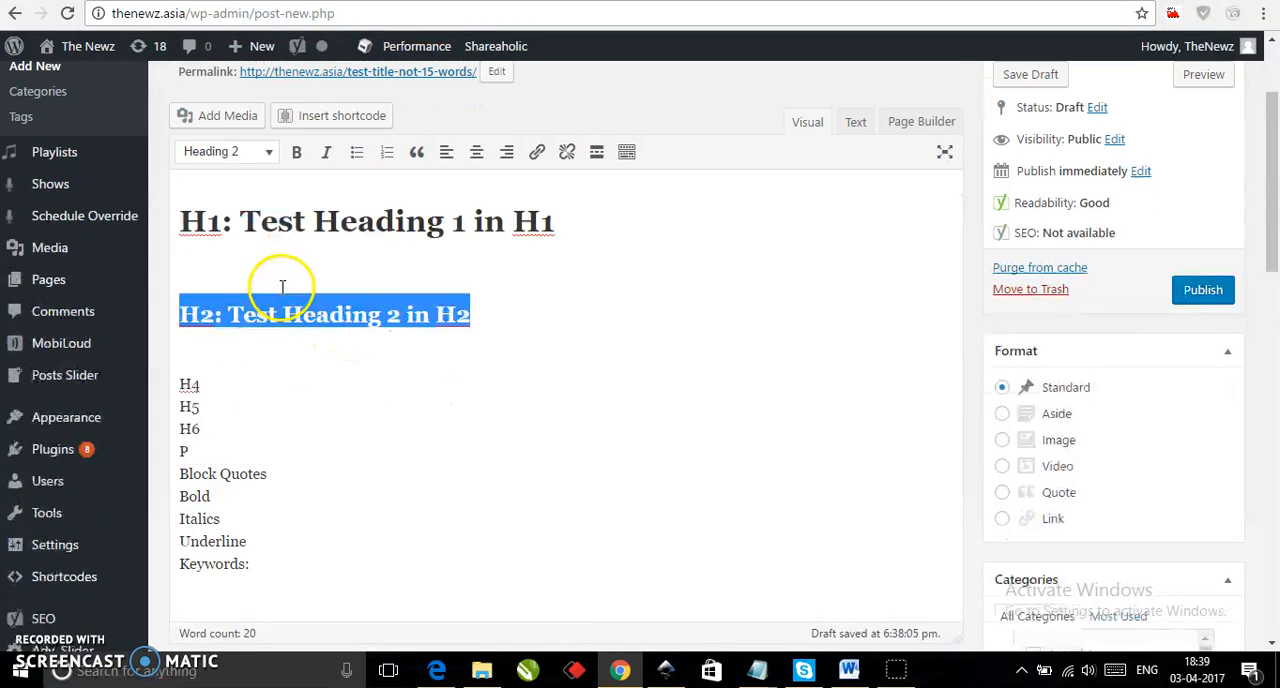
Insert an empty paragraph after each of the H4, H5 and H6 lines.
click(276, 380)
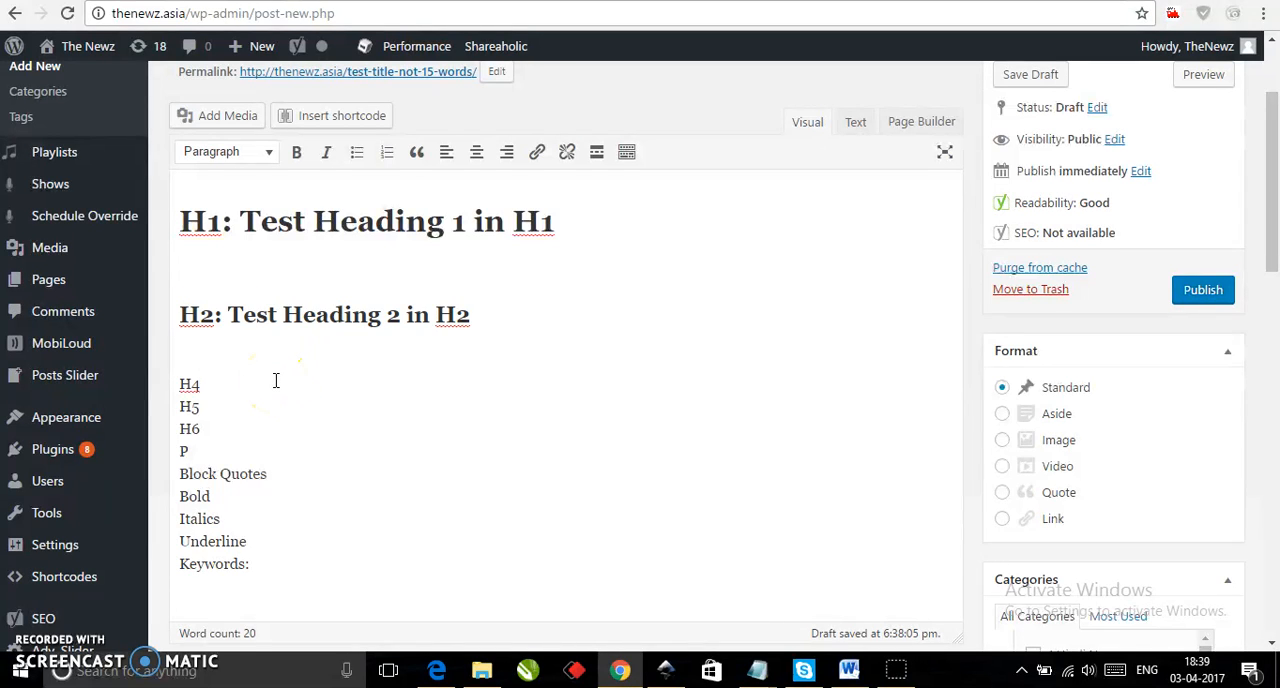
key(Return)
click(258, 398)
key(Return)
click(268, 426)
key(Return)
Extend the H4 line to "H4: Test Heading 3 in H4".
click(231, 275)
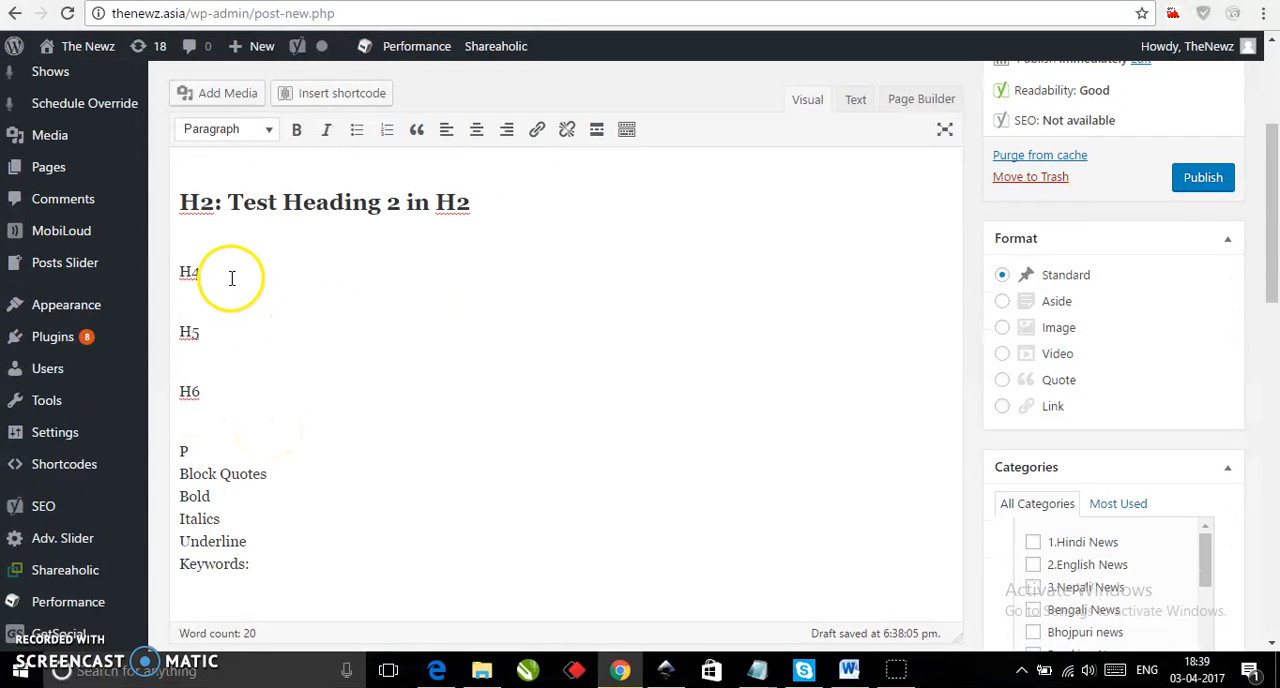
text(: Test Heading )
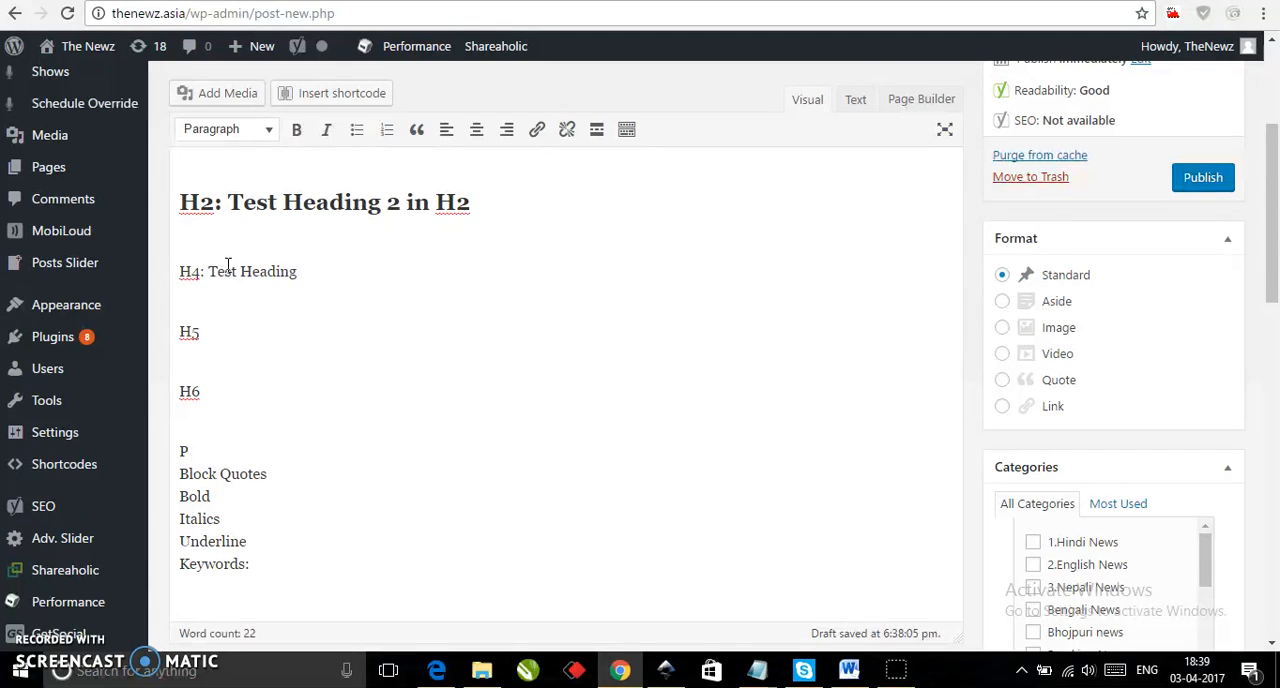
text(3 in H3)
double_click(224, 270)
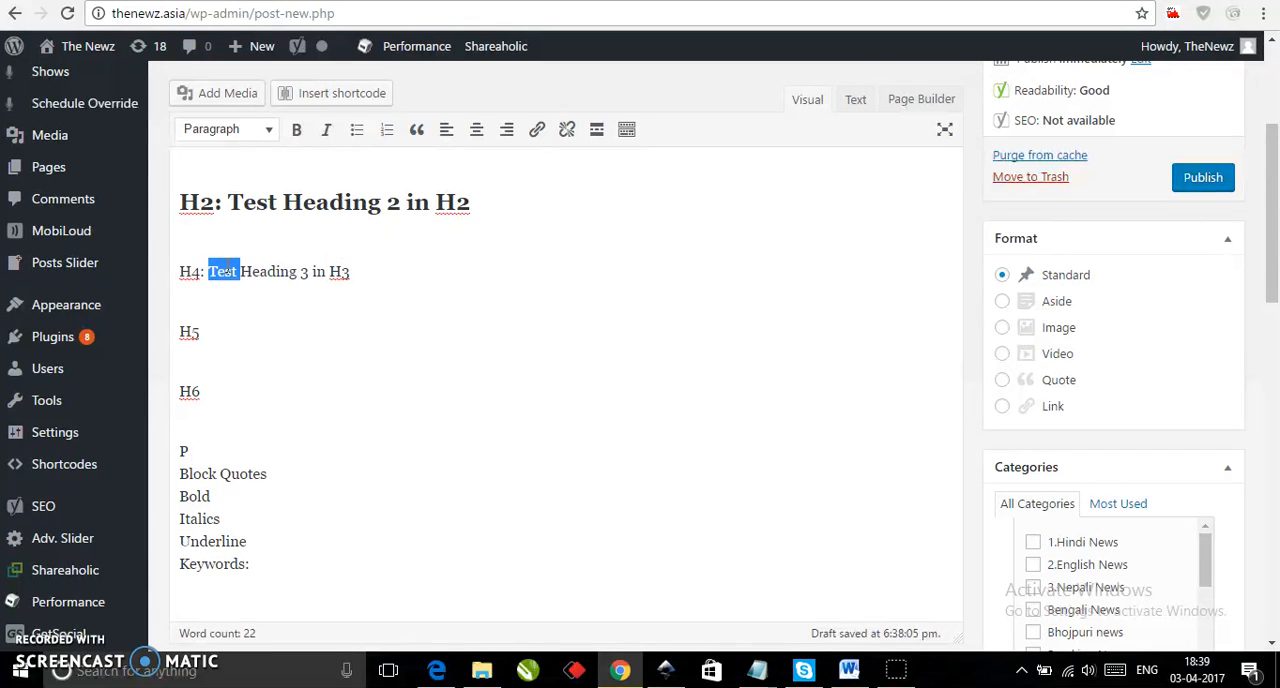
triple_click(245, 274)
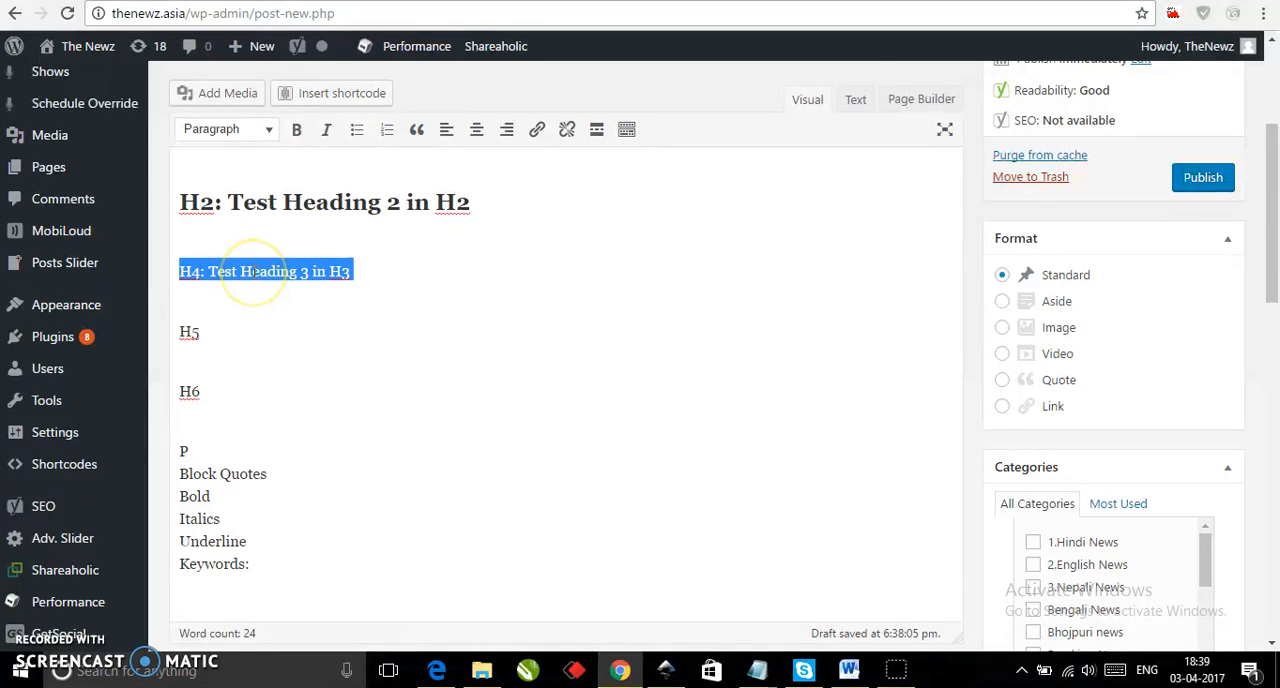
click(353, 278)
key(BackSpace)
text(4)
Format the line "H4: Test Heading 3 in H4" as Heading 4.
triple_click(354, 272)
click(272, 130)
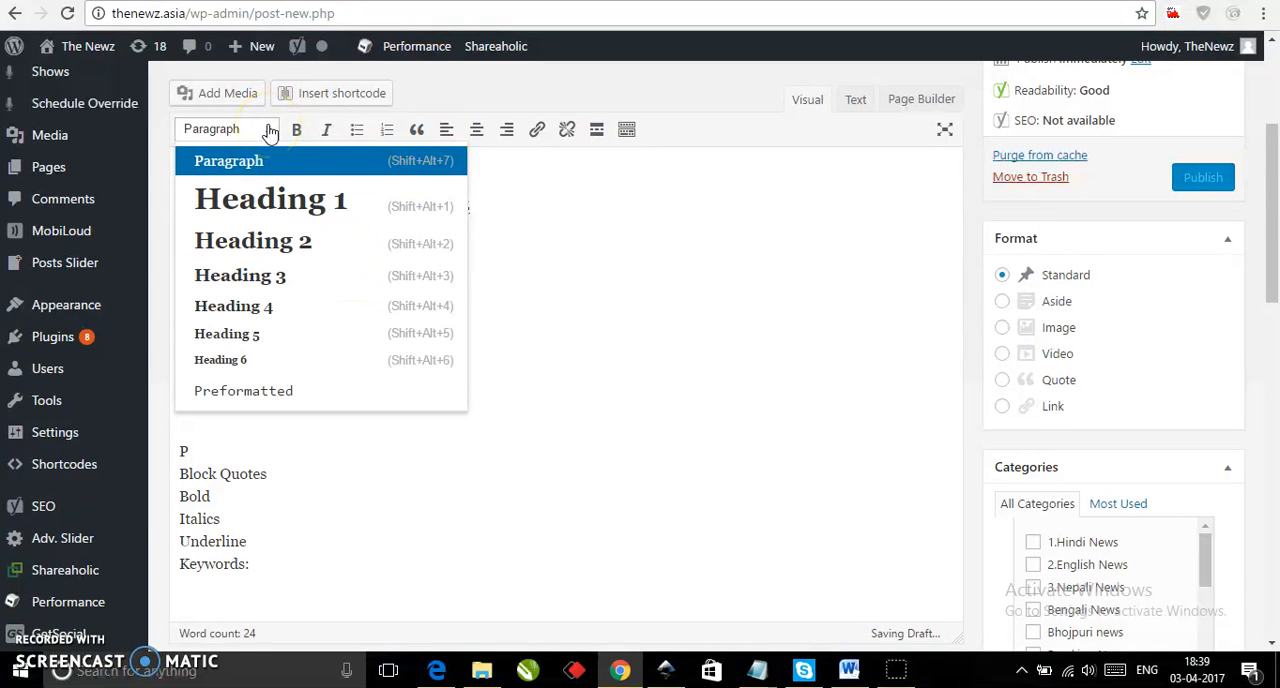
click(273, 307)
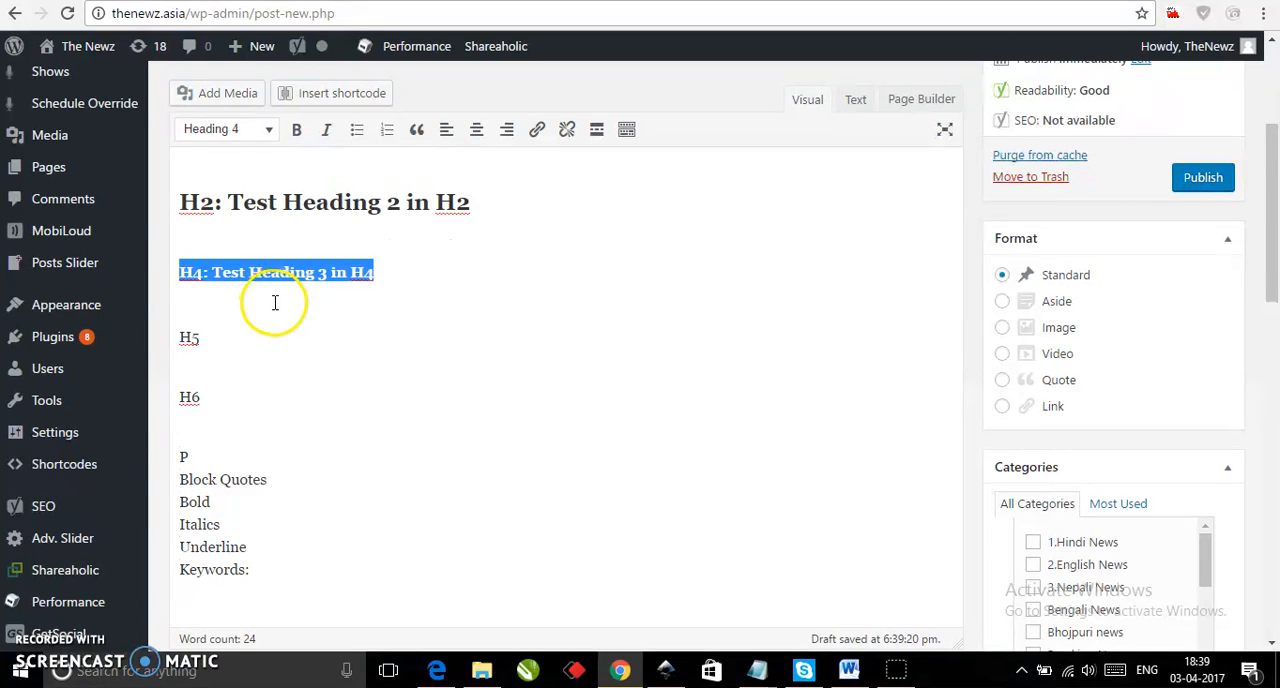
Extend the H5 line to "H5: Test Heading 5 in H5".
click(287, 326)
click(288, 335)
text(: Test )
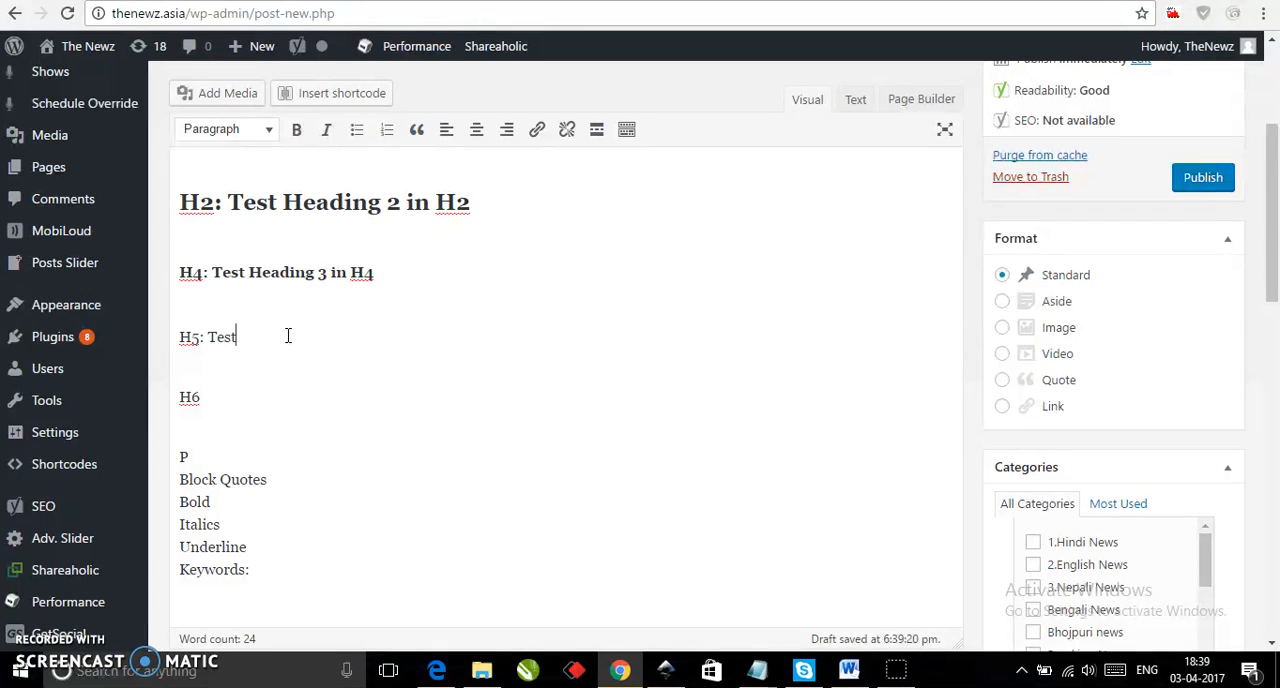
text(Heading 5 in H5)
Format the line "H5: Test Heading 5 in H5" as Heading 5.
drag(363, 337, 179, 337)
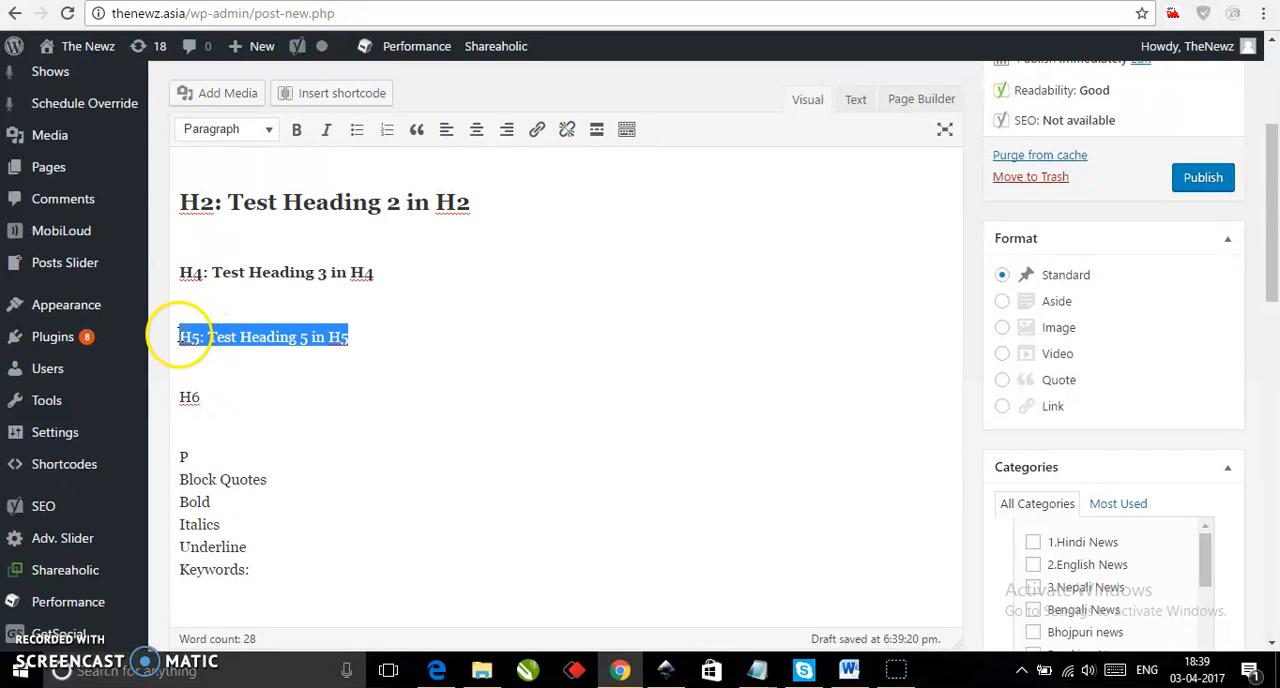
click(268, 131)
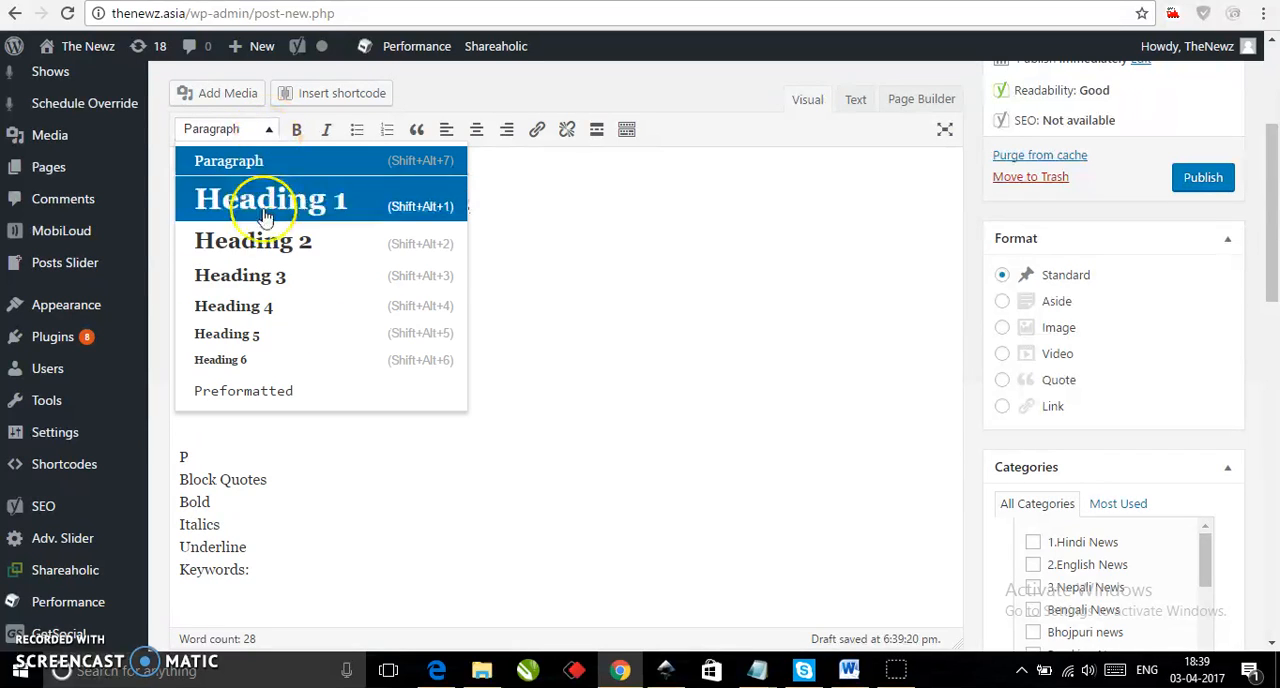
click(265, 336)
Extend the H6 line to "H6: Test Heading 6 in H6".
click(259, 398)
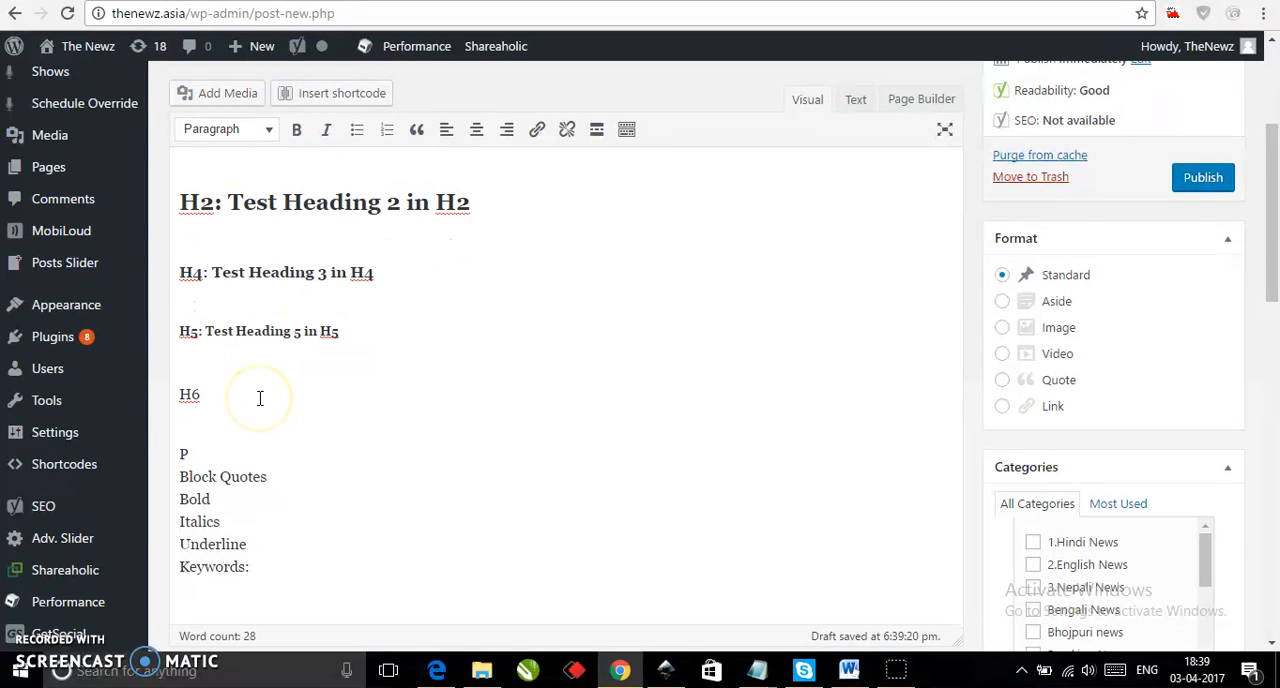
text(: Test Headin)
text(6 in H6)
Format the line "H6: Test Heading 6 in H6" as Heading 6.
triple_click(260, 398)
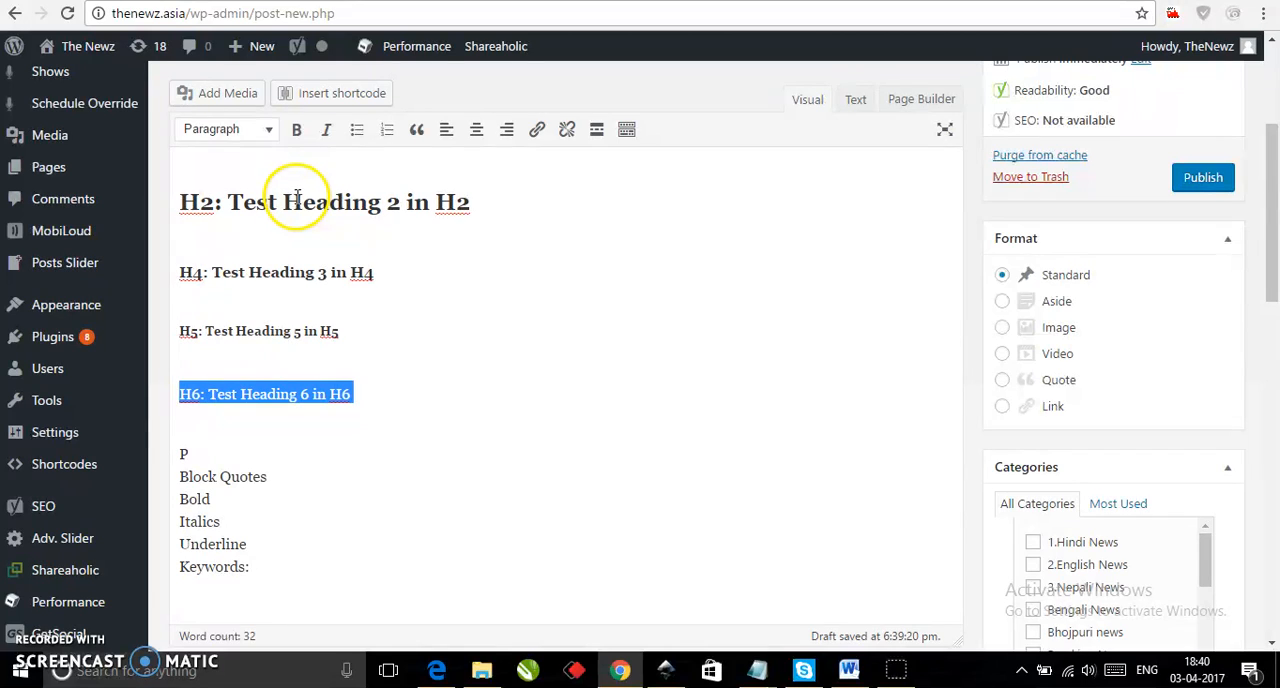
click(267, 131)
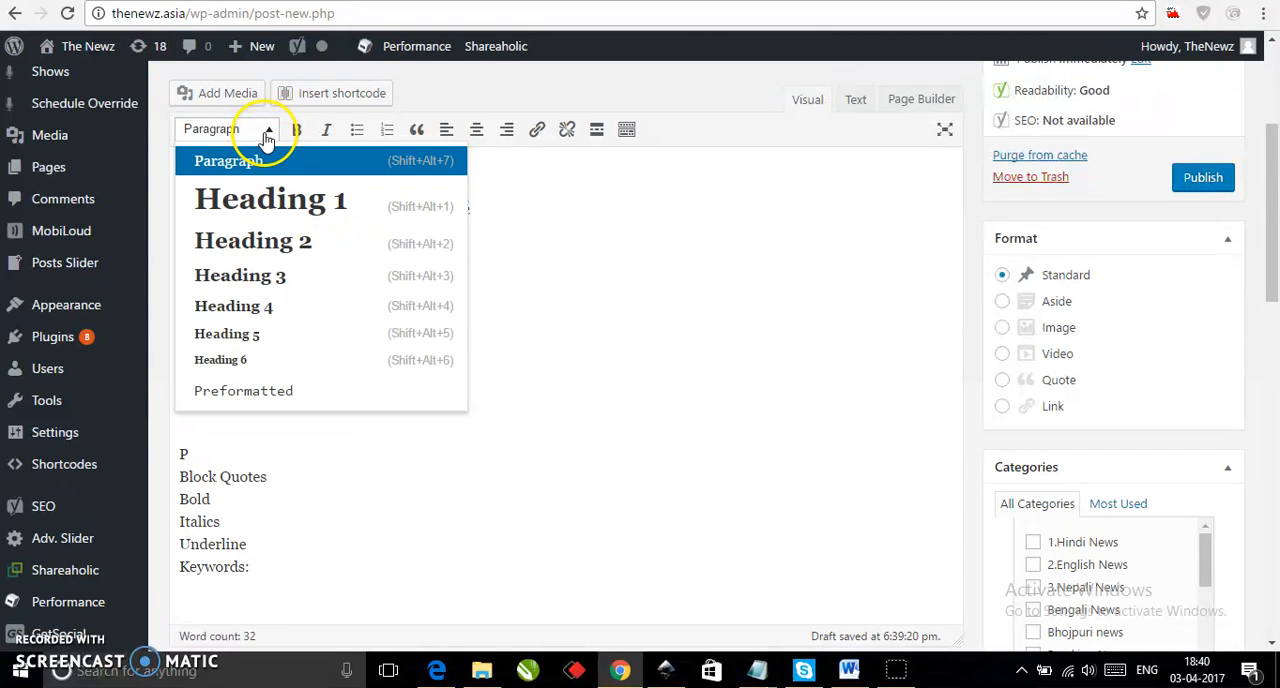
click(294, 358)
click(341, 432)
Separate the P line from Block Quotes and extend it to "P: General paragraph formated in P".
scroll(474, 308, up, 3)
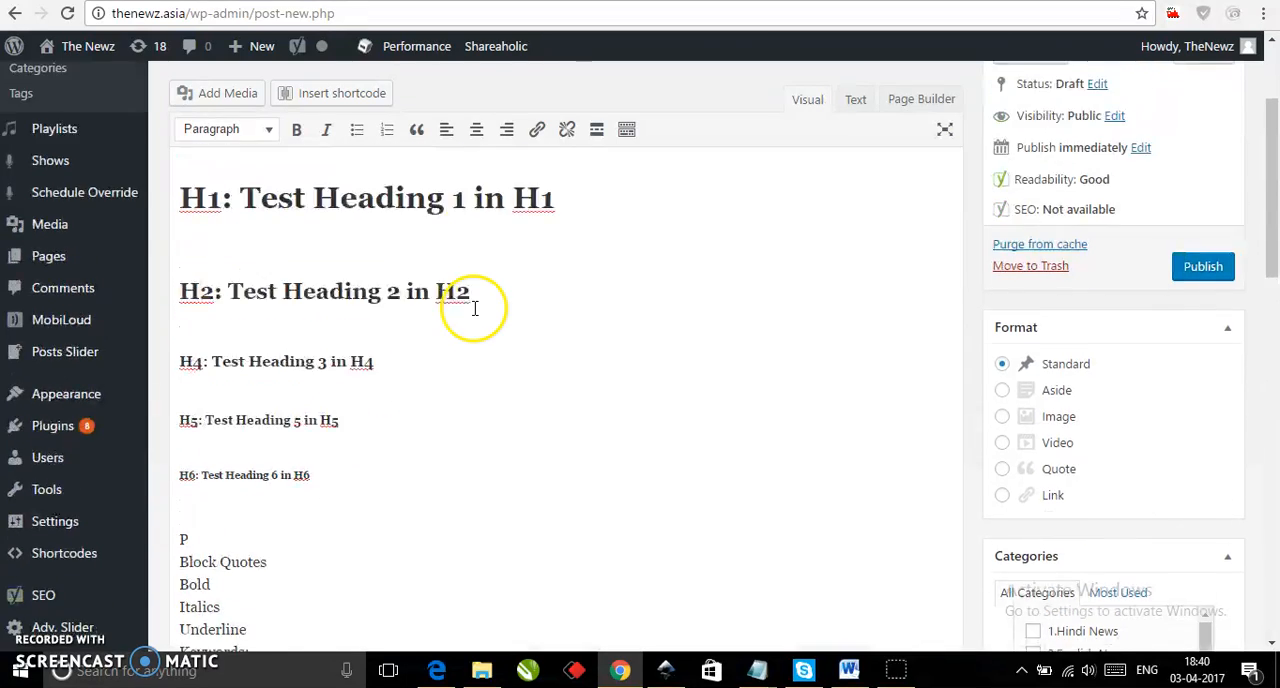
scroll(474, 314, down, 2)
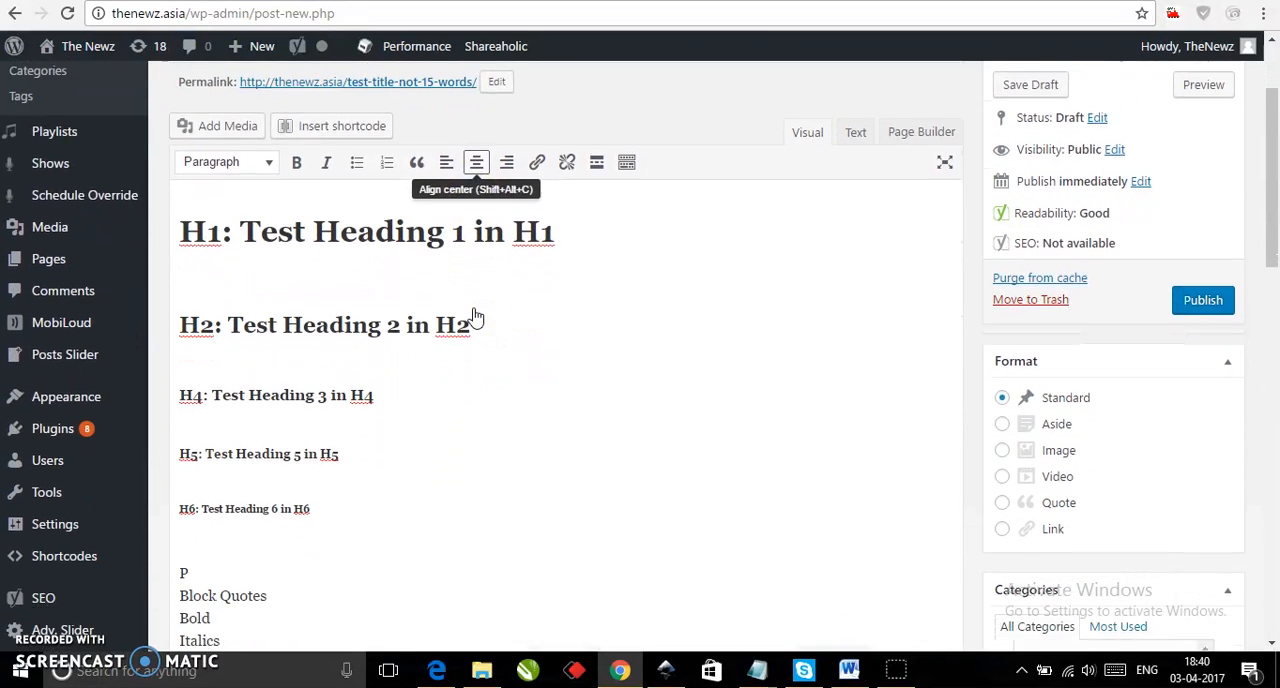
scroll(474, 308, down, 3)
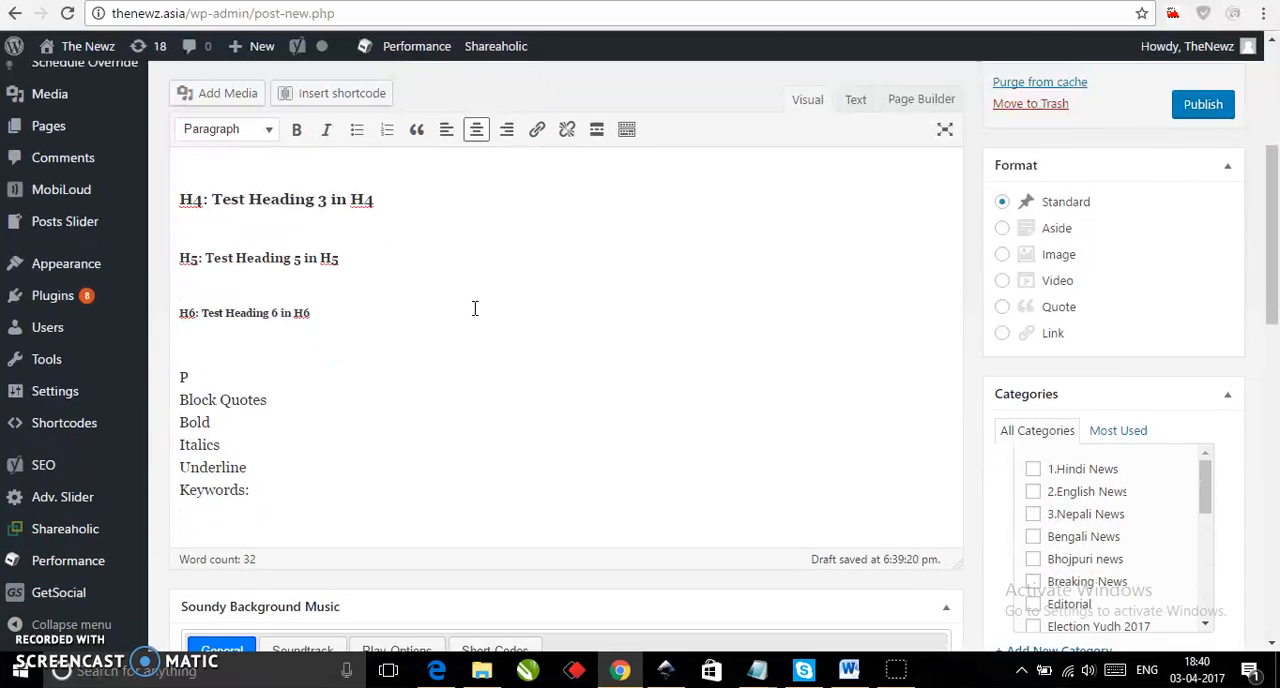
scroll(474, 308, up, 3)
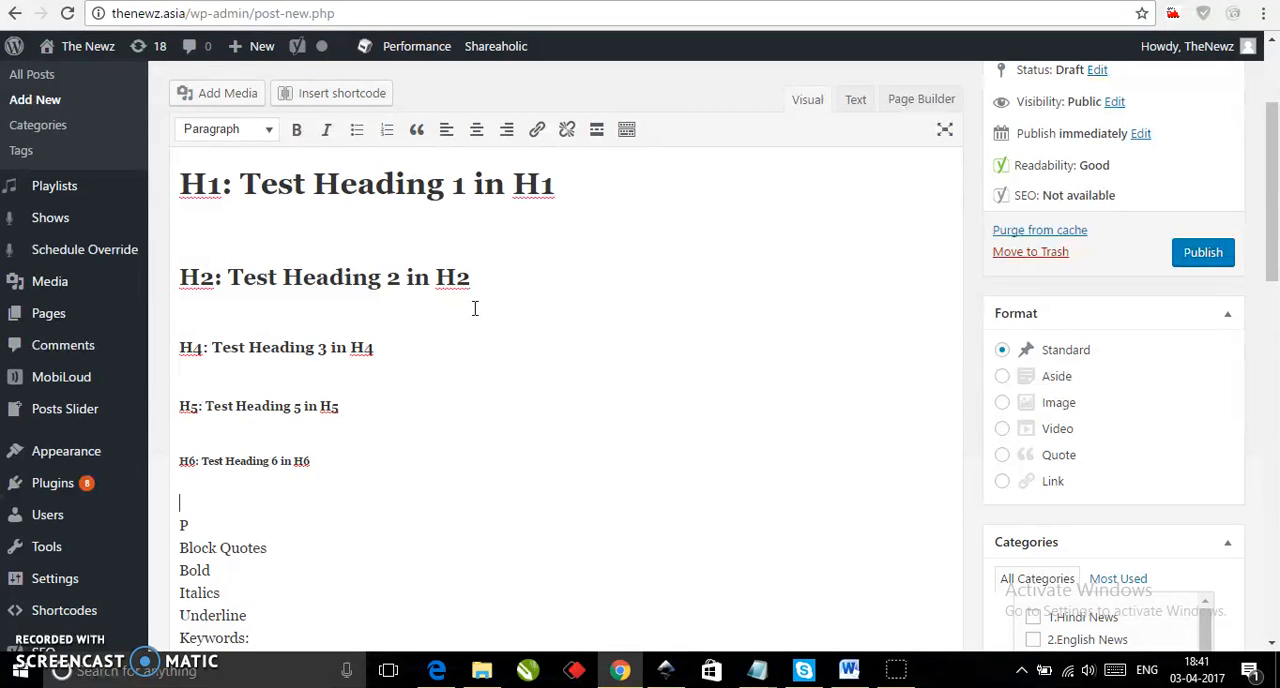
key(Down)
key(Down)
key(Return)
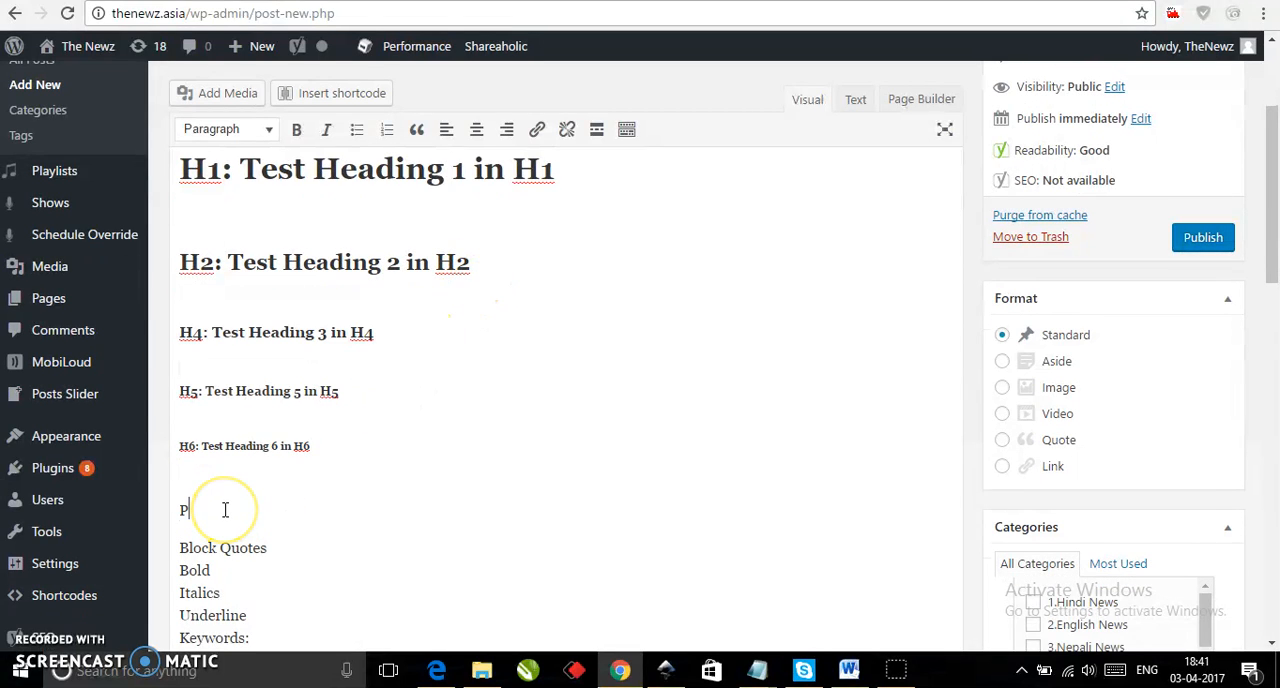
text(: General paragraph)
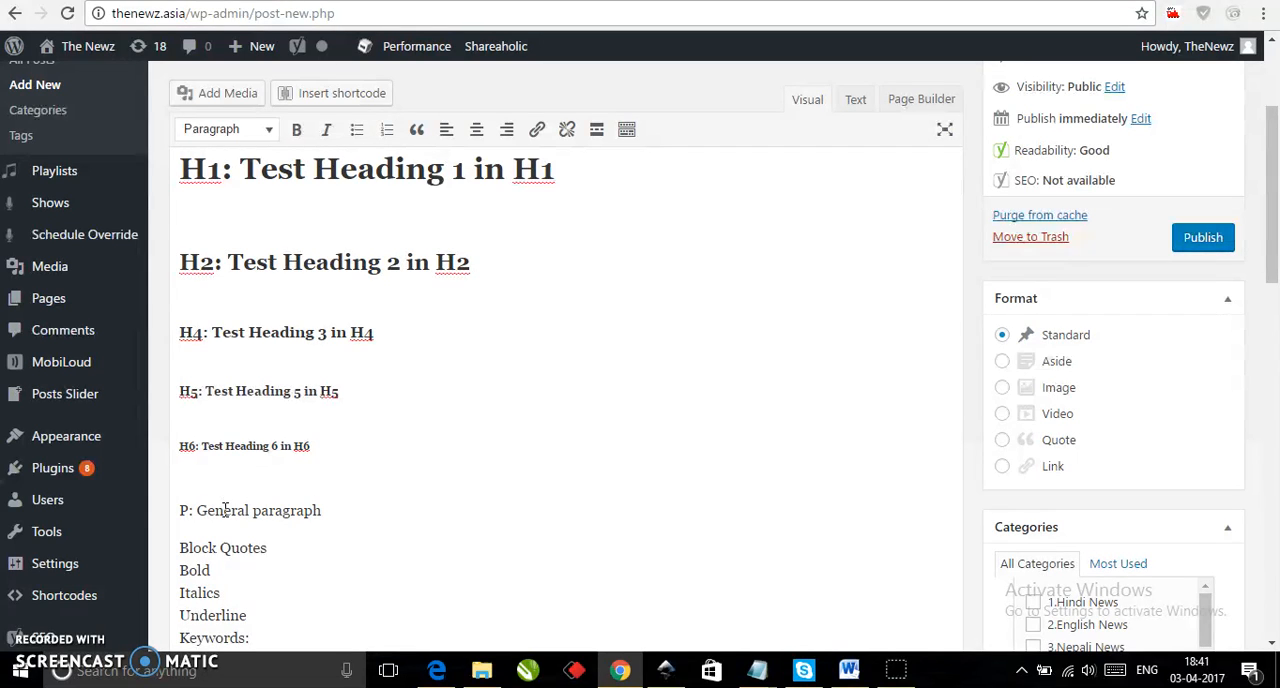
text( formated in P)
Apply the Paragraph format to the line "P: General paragraph formated in P".
click(255, 511)
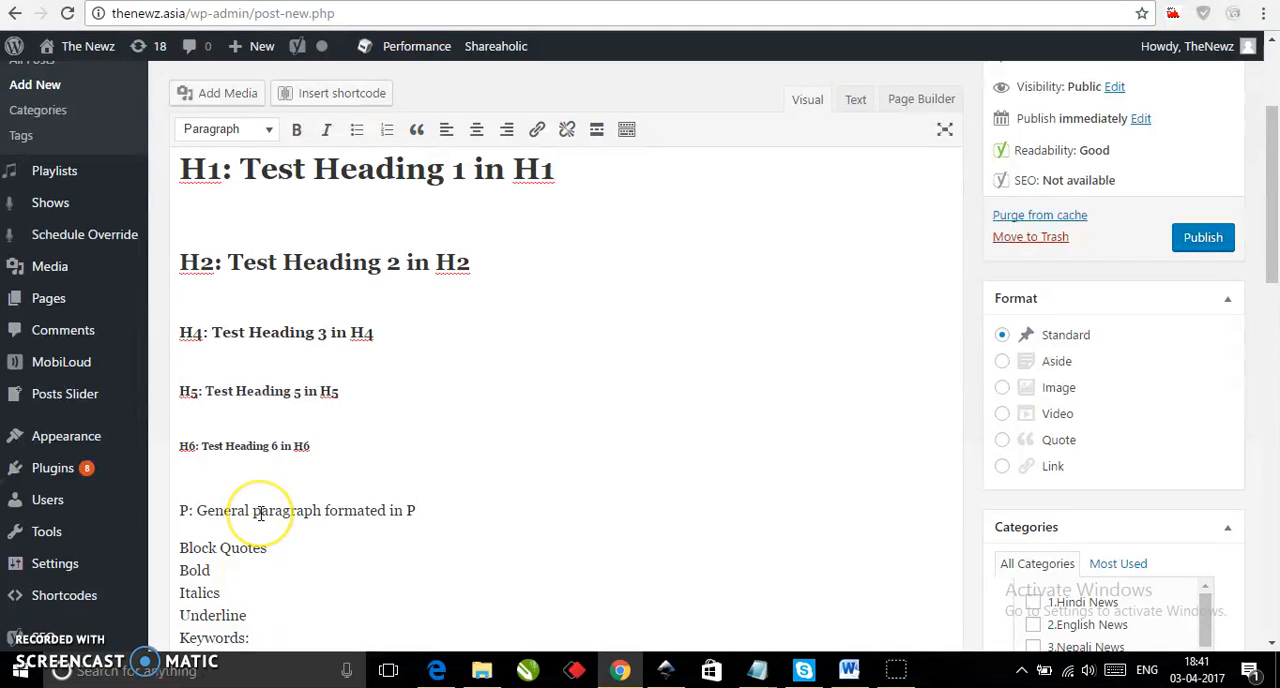
triple_click(259, 512)
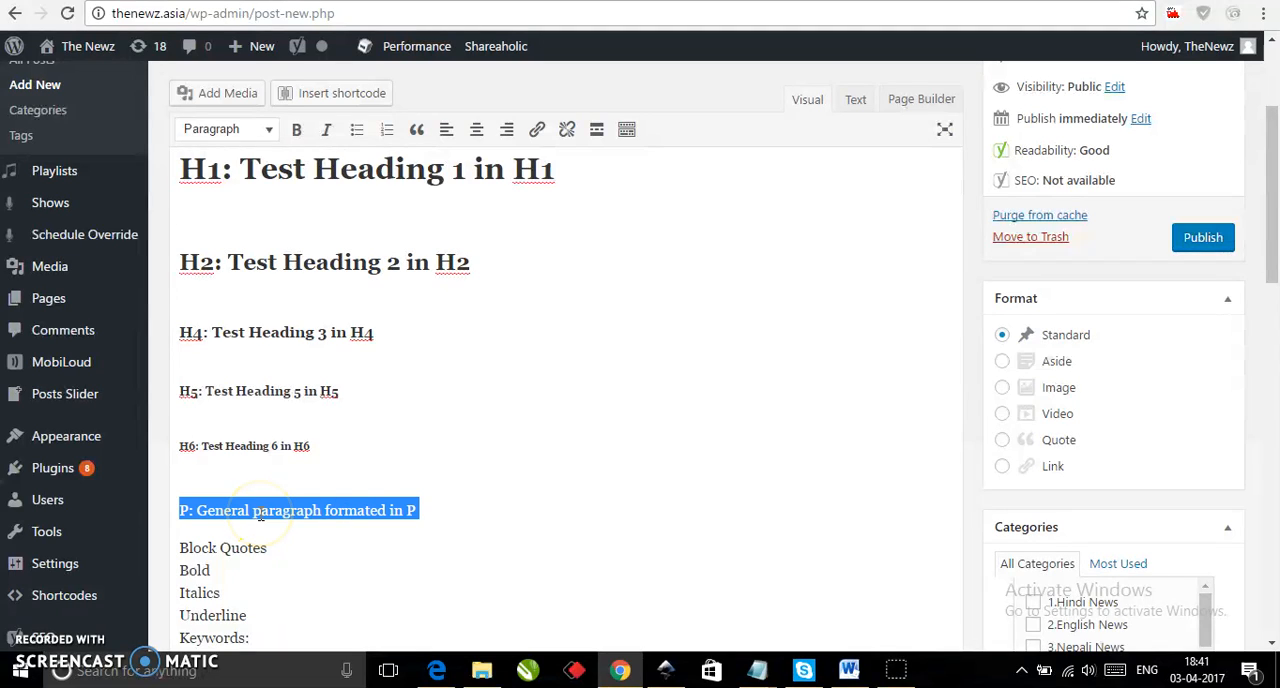
click(269, 131)
click(270, 163)
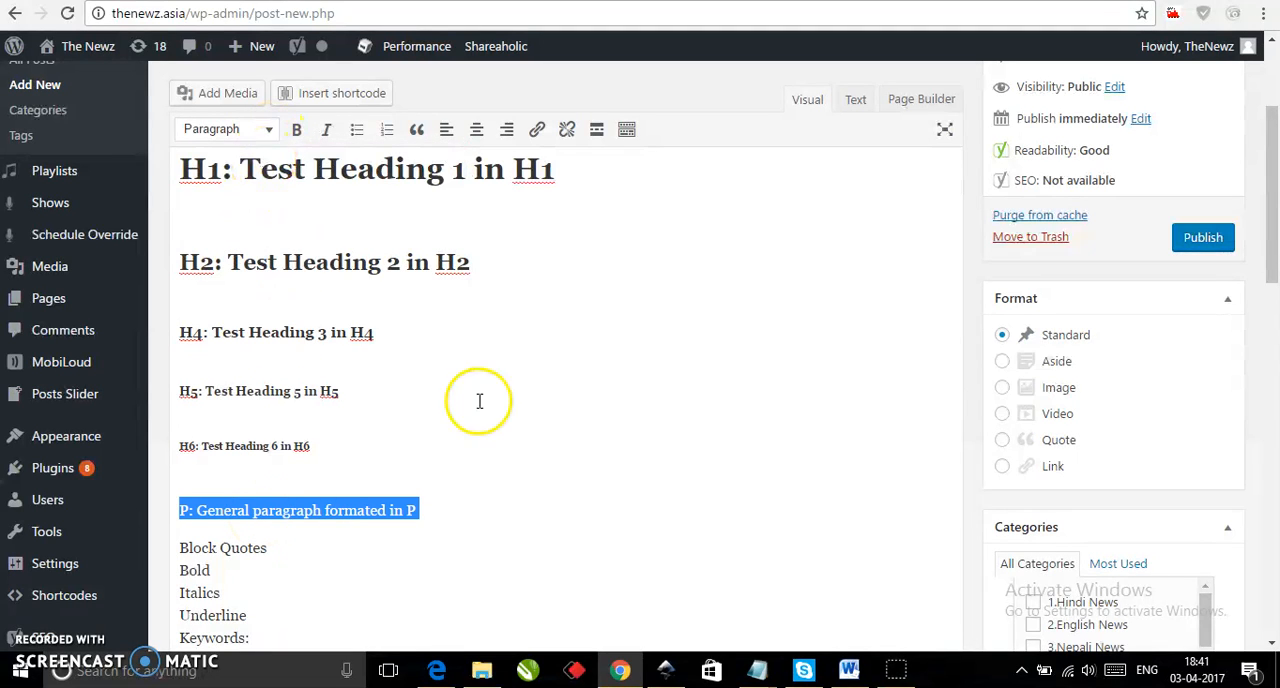
click(428, 525)
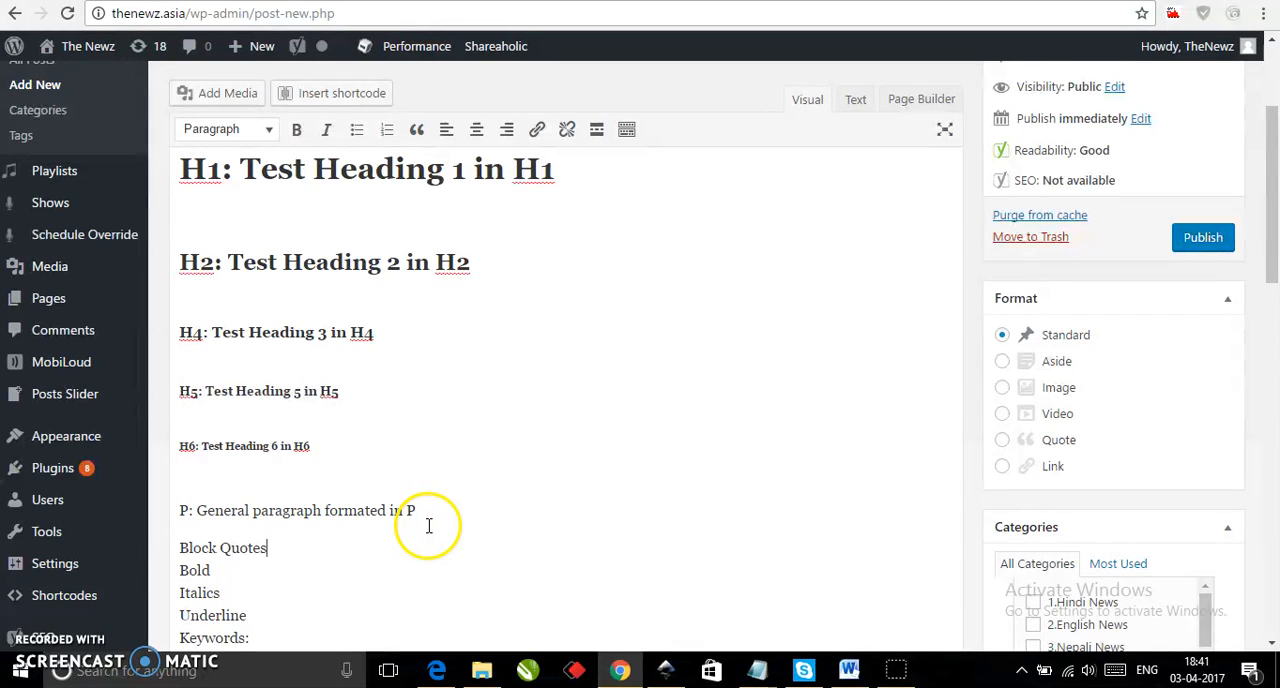
Insert an empty paragraph after each of the Block Quotes, Bold and Italics lines.
click(369, 539)
key(Return)
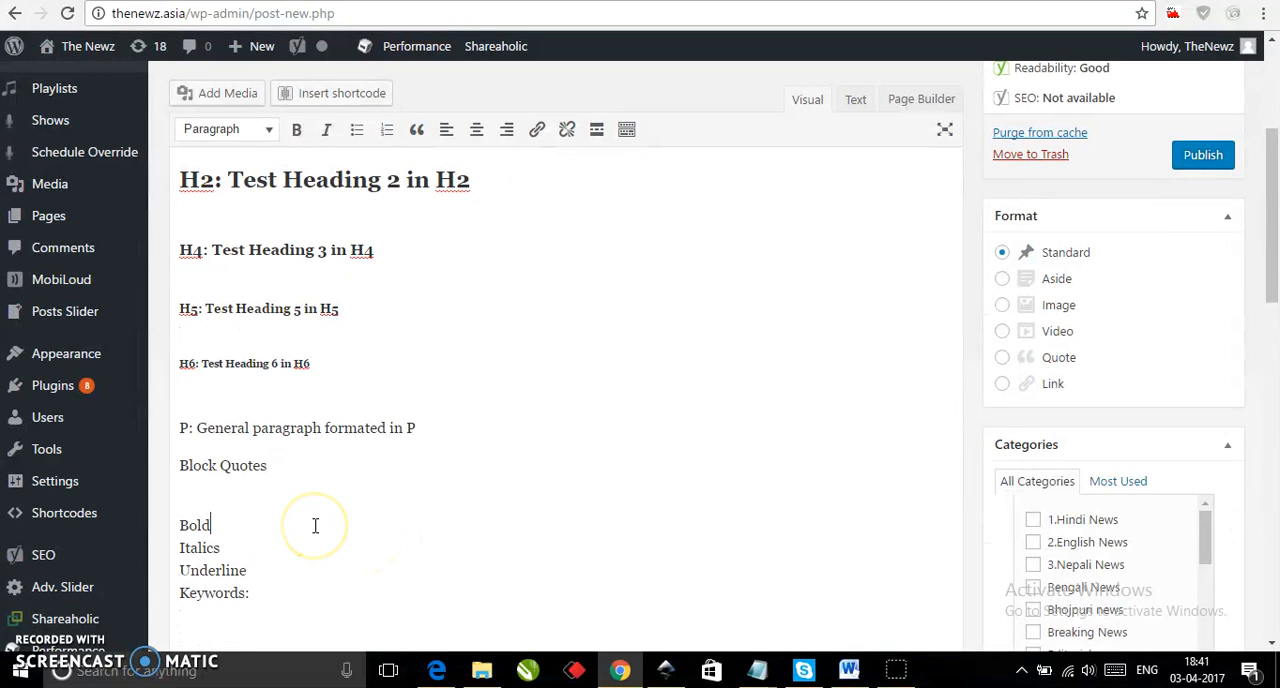
key(Return)
click(288, 546)
text(\)
key(BackSpace)
key(Return)
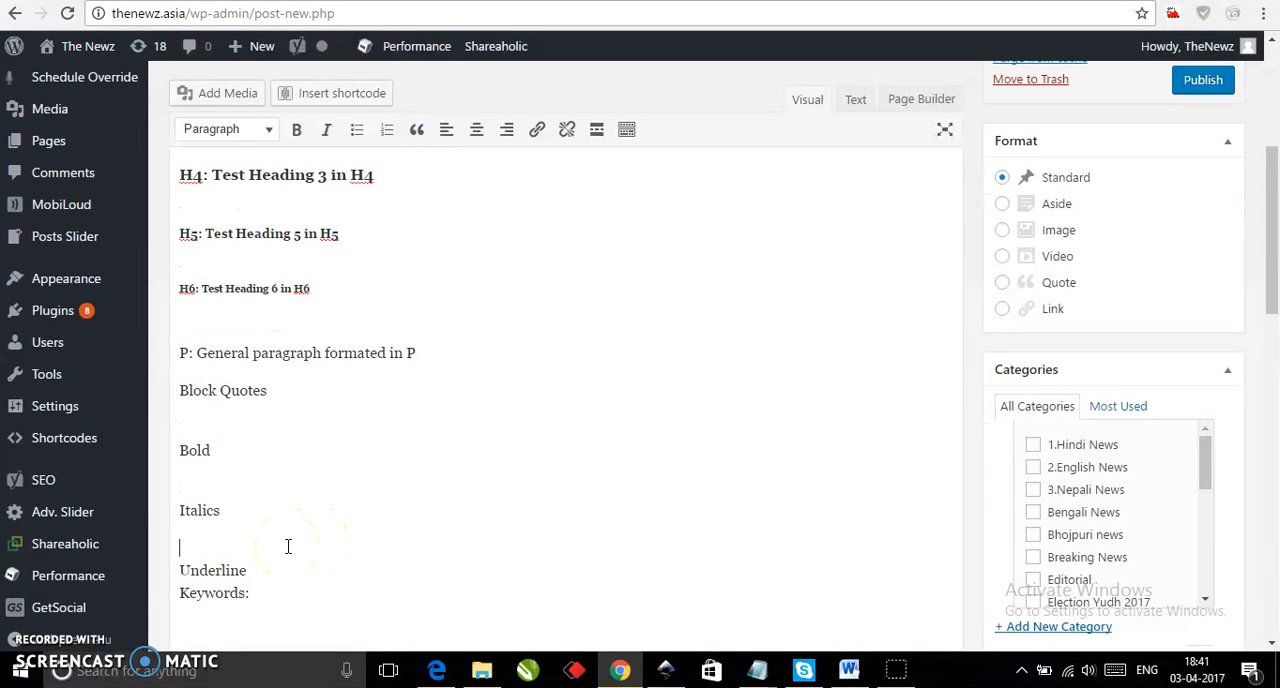
Format the Block Quotes line as a blockquote.
click(334, 387)
scroll(334, 388, up, 4)
scroll(334, 388, down, 3)
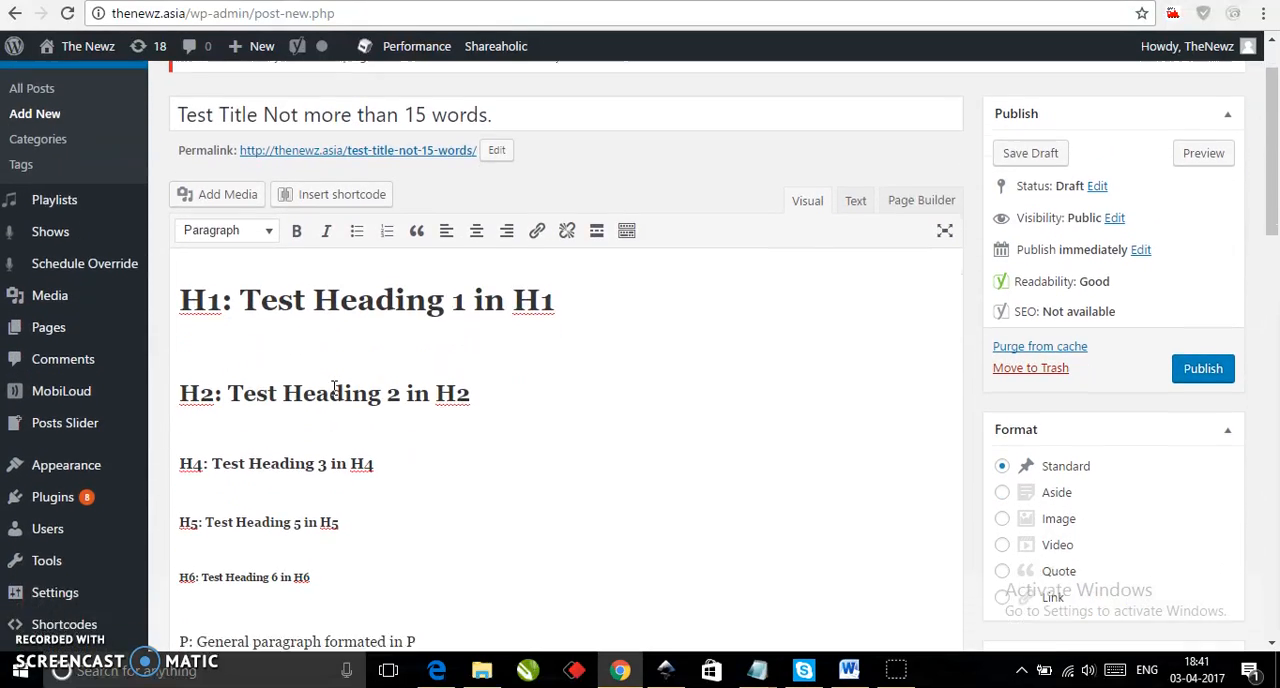
scroll(334, 388, down, 1)
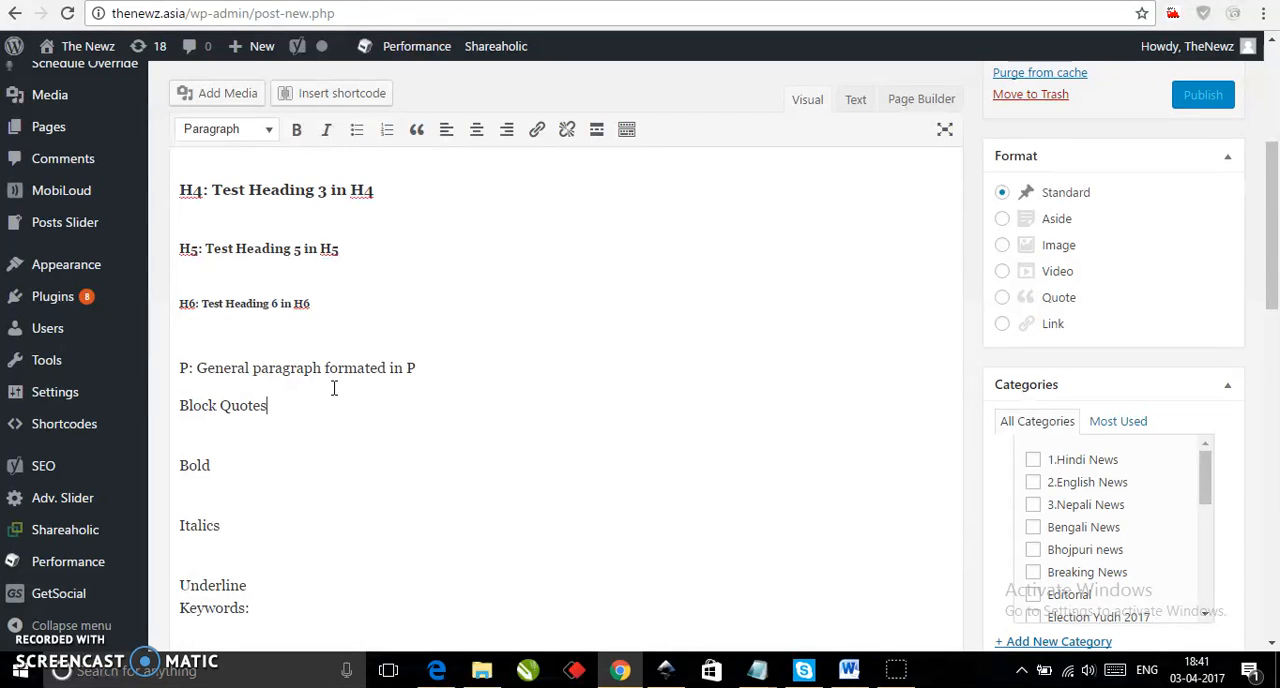
triple_click(306, 403)
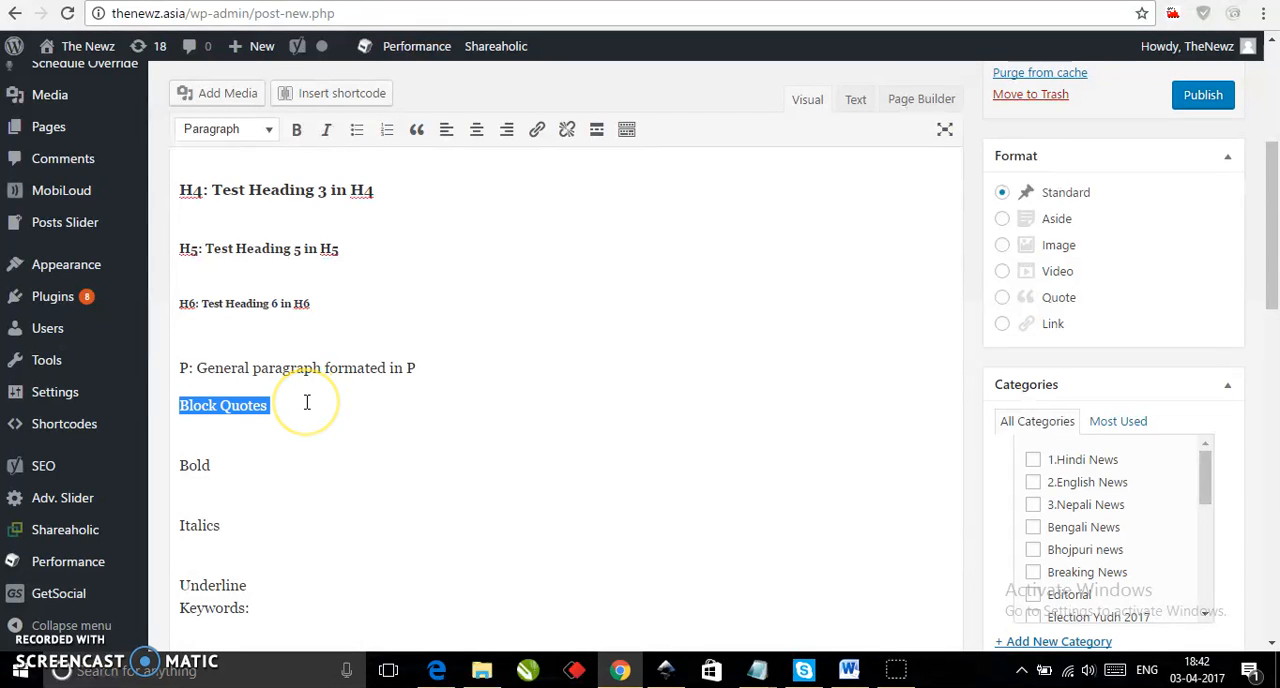
click(418, 131)
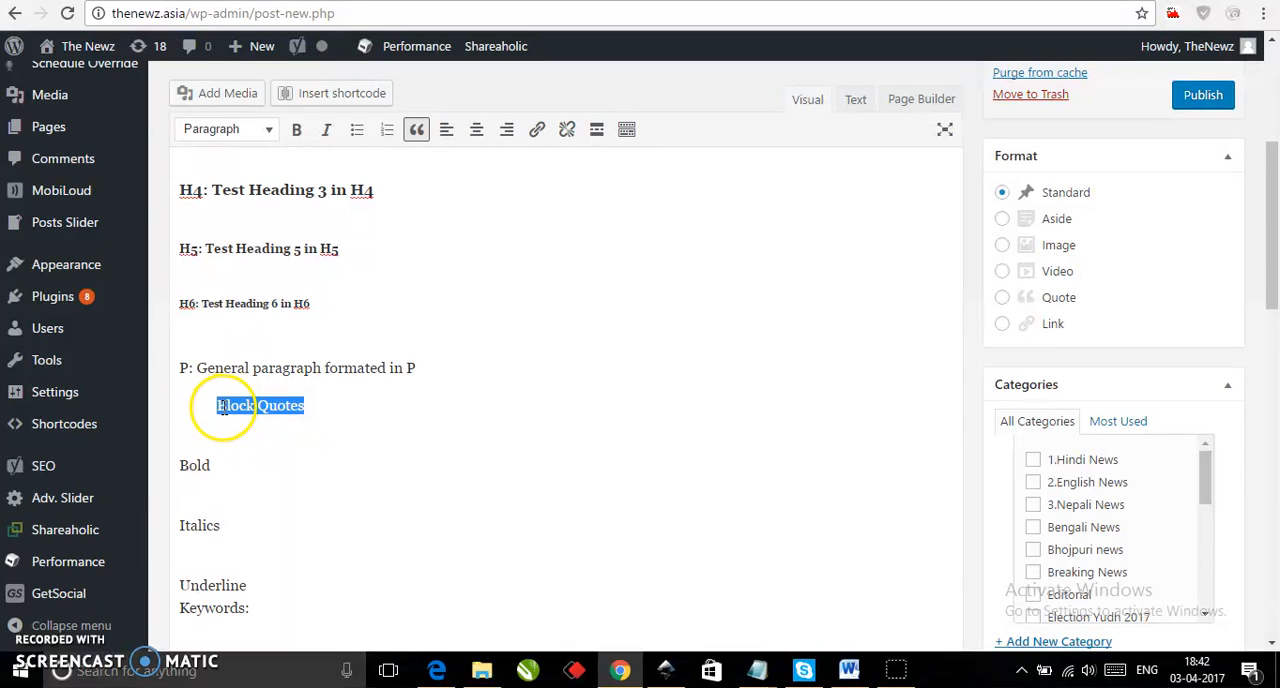
click(304, 404)
Make the Bold line bold and the Italics line italic.
click(262, 464)
double_click(262, 464)
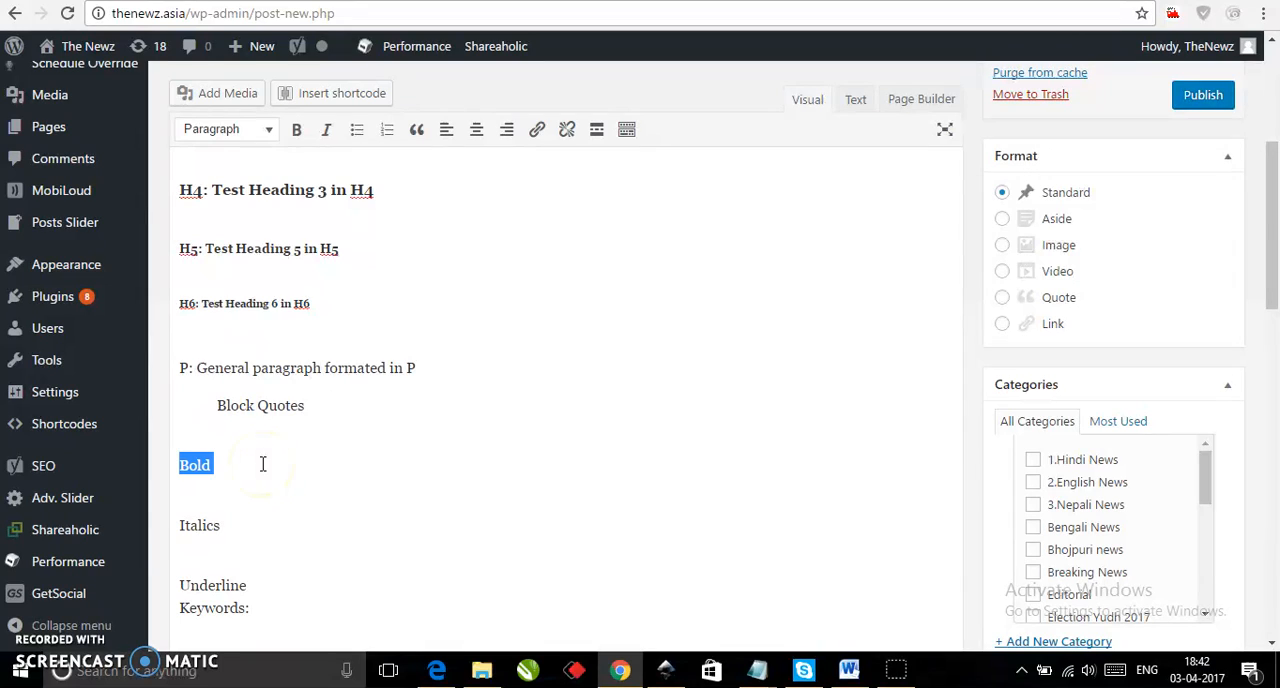
click(298, 132)
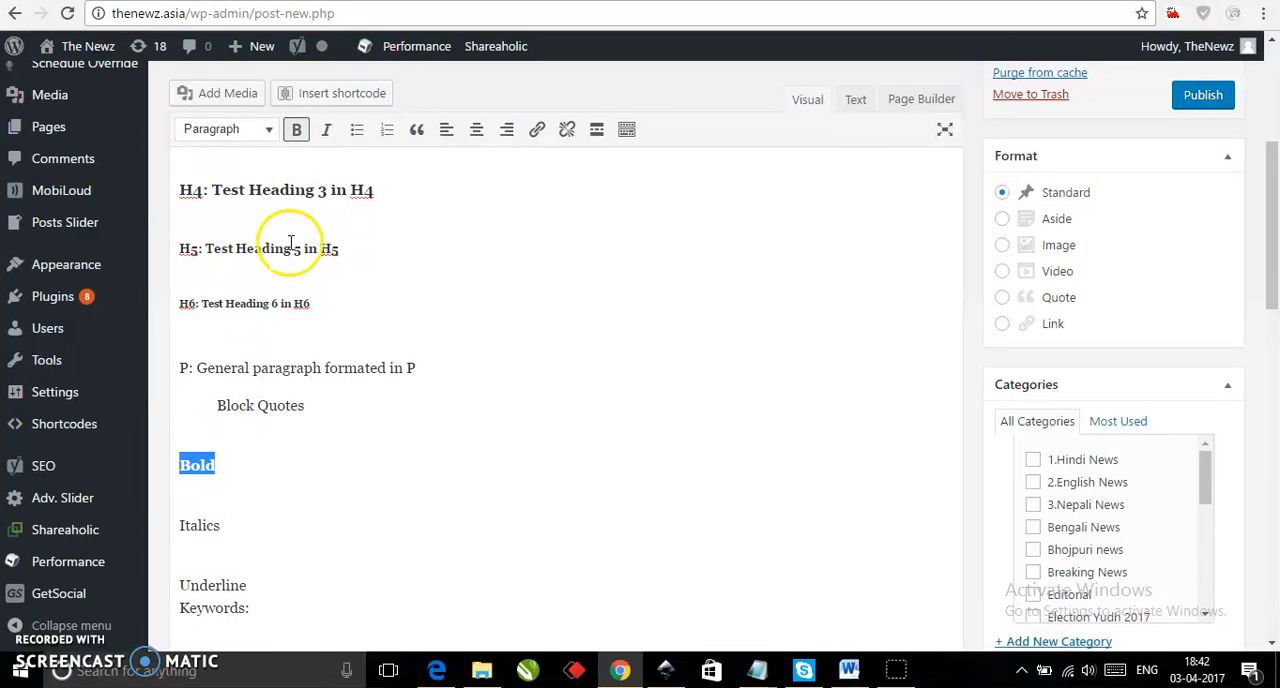
double_click(233, 525)
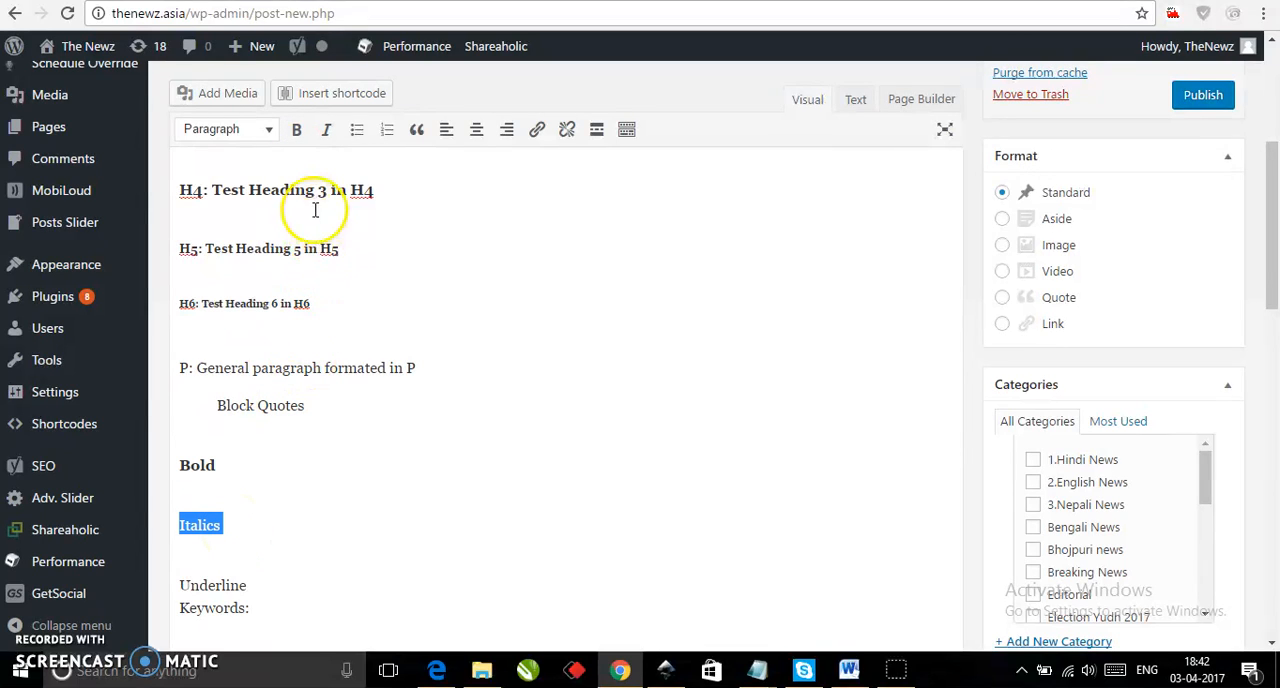
click(327, 131)
Insert an empty paragraph after the Underline line and underline its text.
scroll(350, 458, down, 2)
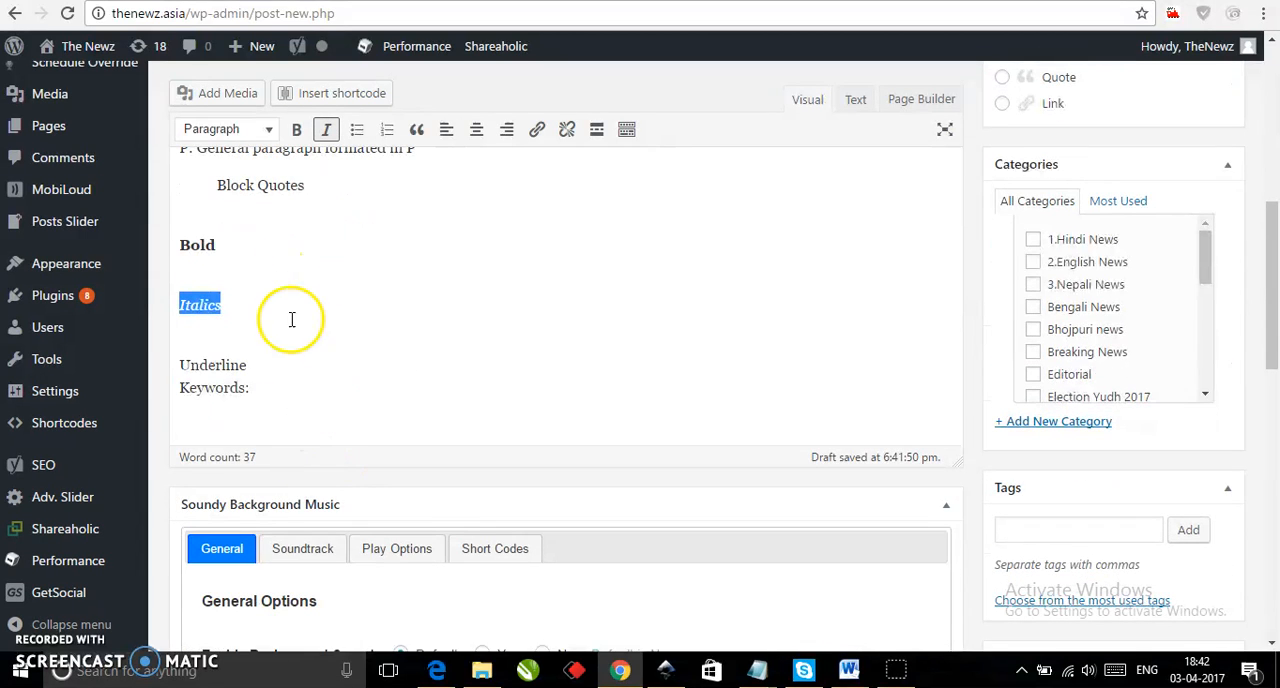
click(297, 360)
key(Return)
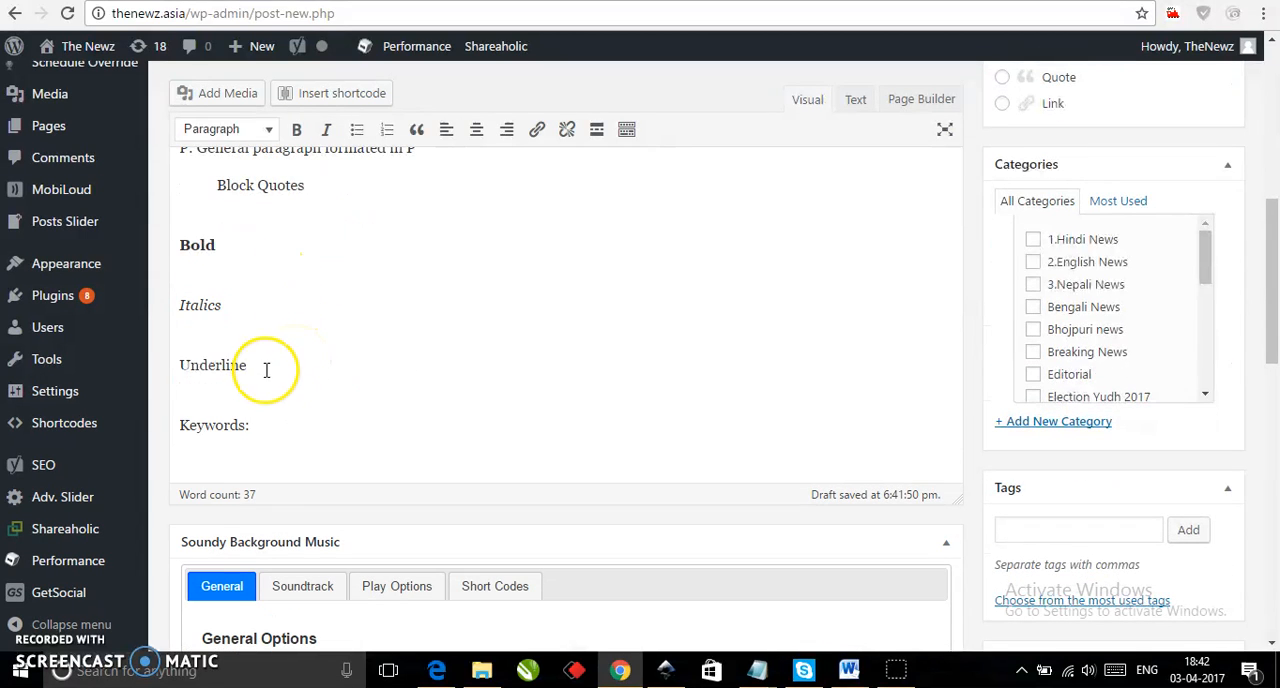
double_click(266, 369)
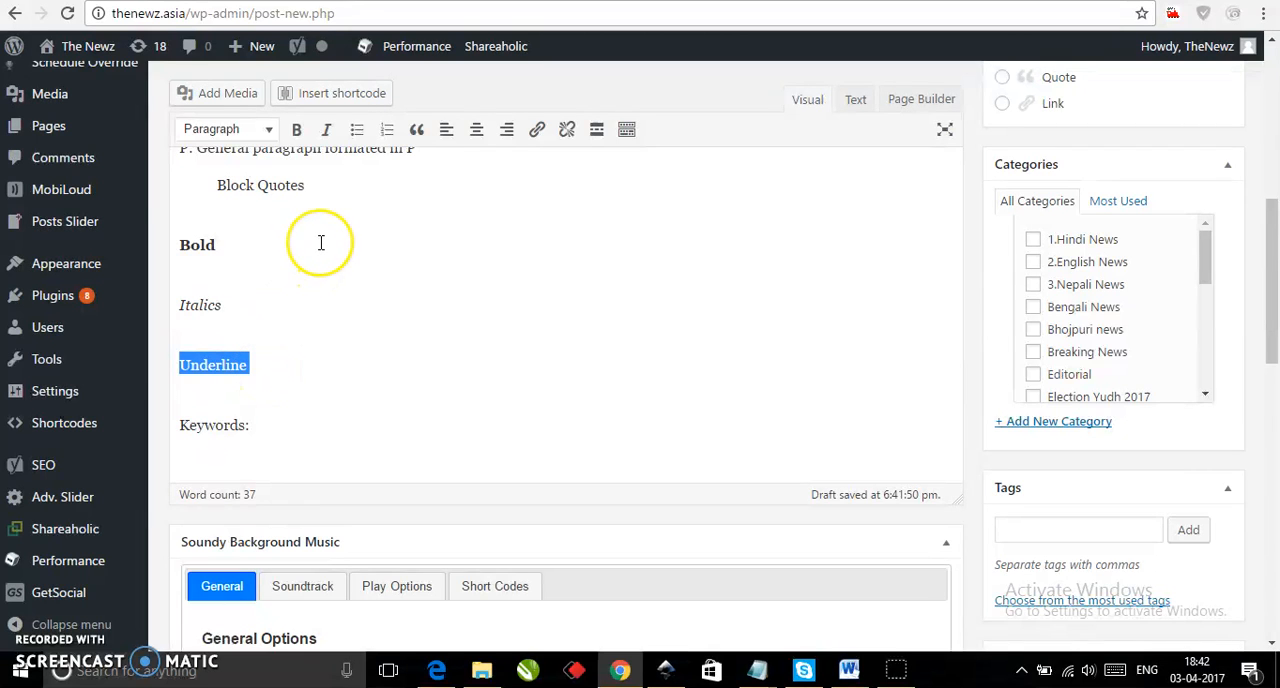
scroll(321, 243, up, 2)
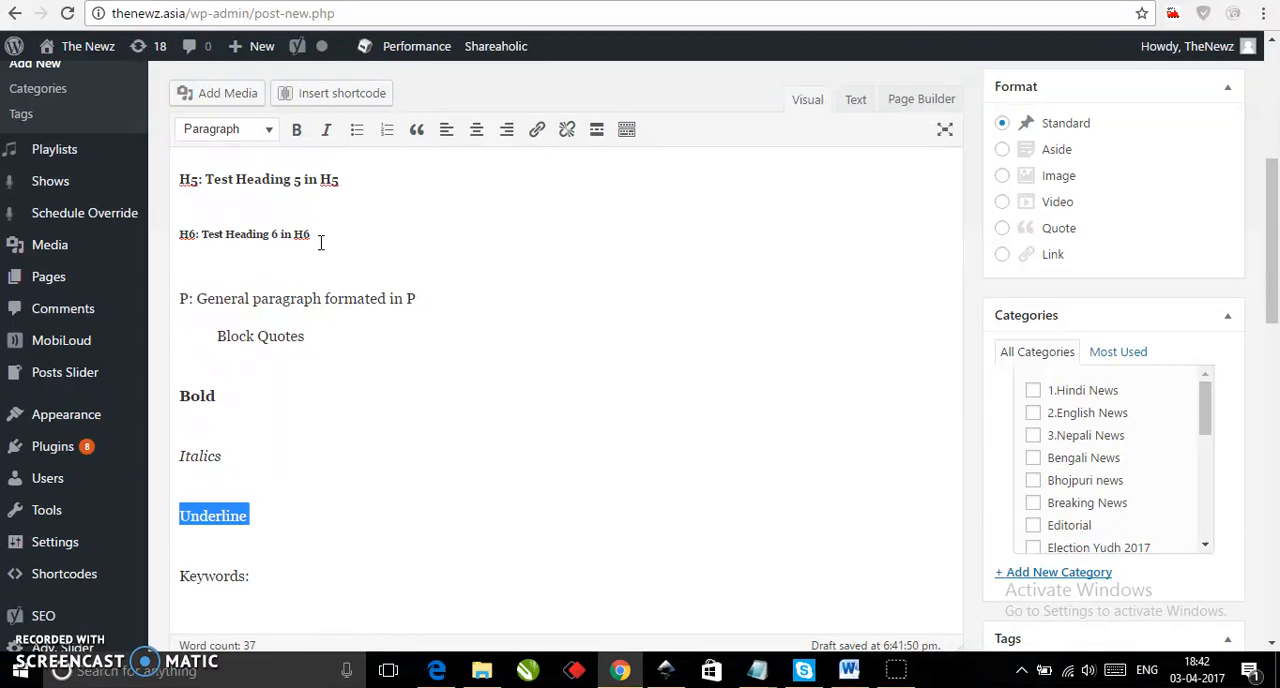
key(ctrl+u)
scroll(380, 520, down, 2)
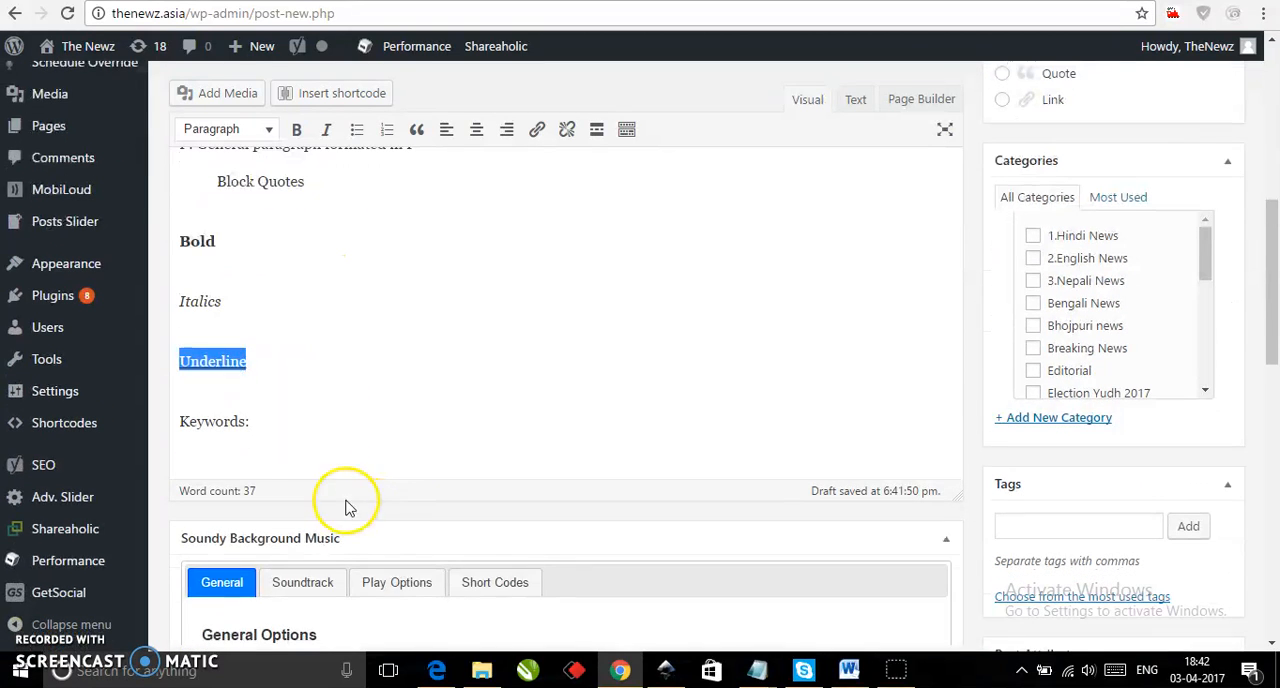
click(277, 414)
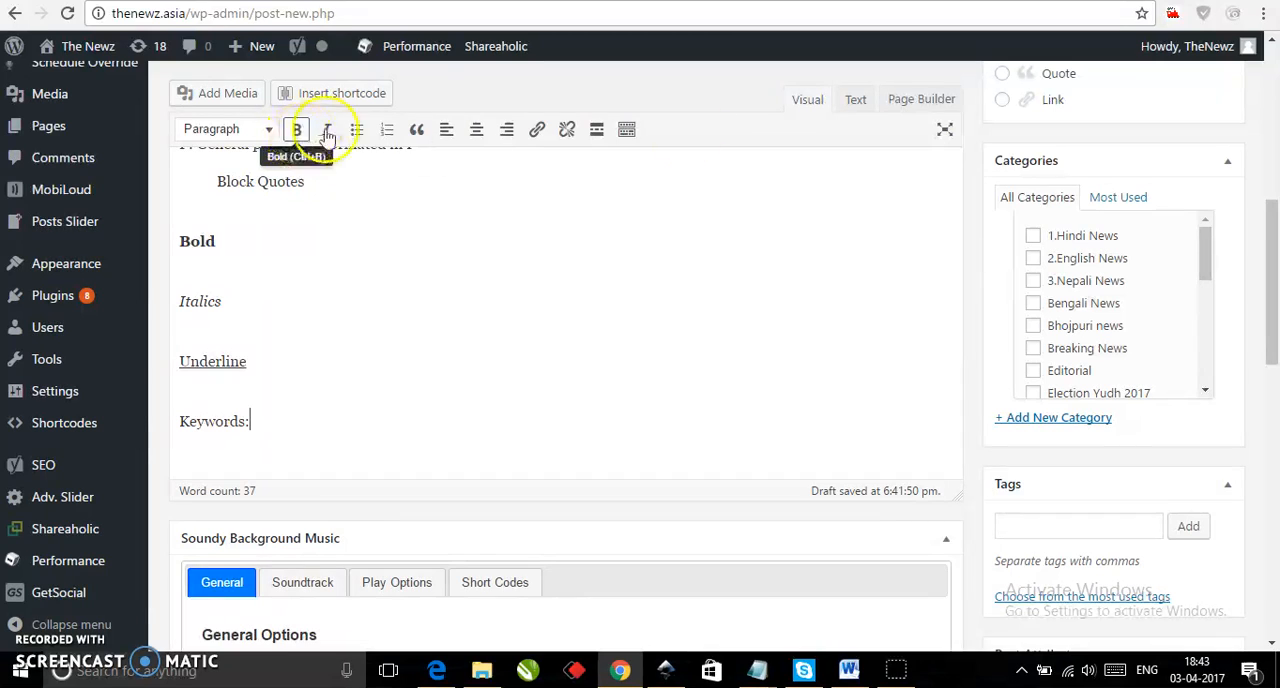
Turn on distraction-free writing mode for the post editor.
click(946, 134)
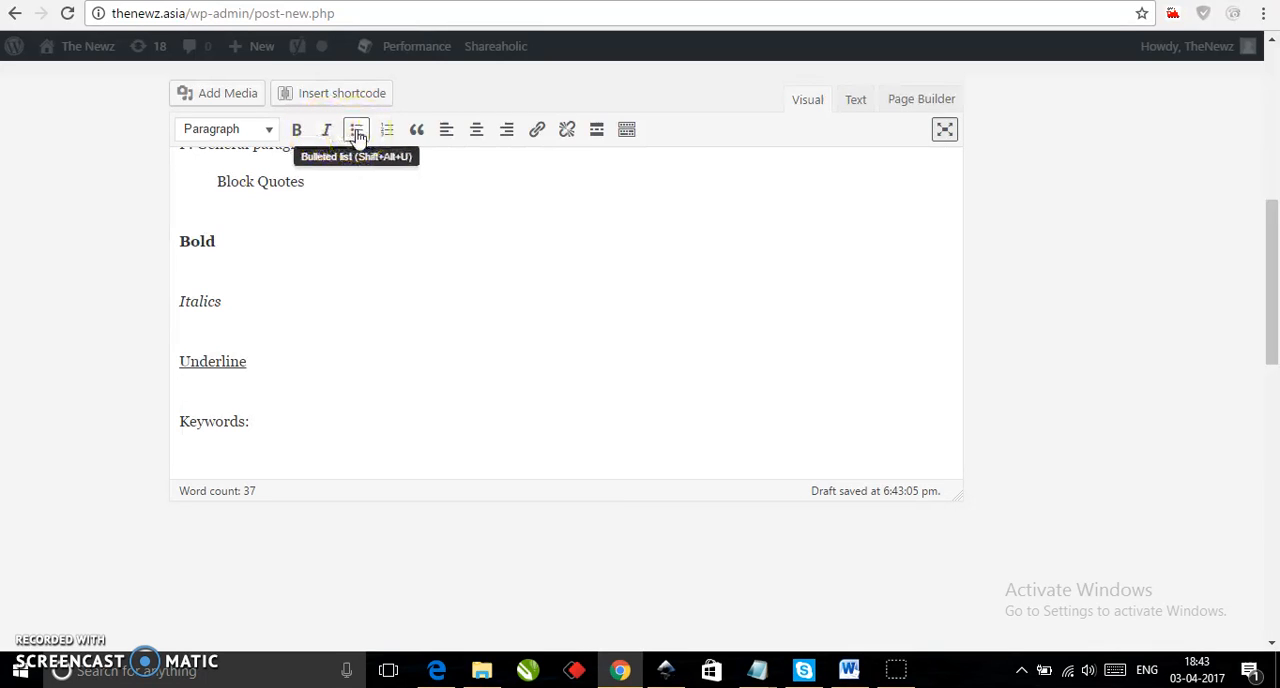
click(320, 278)
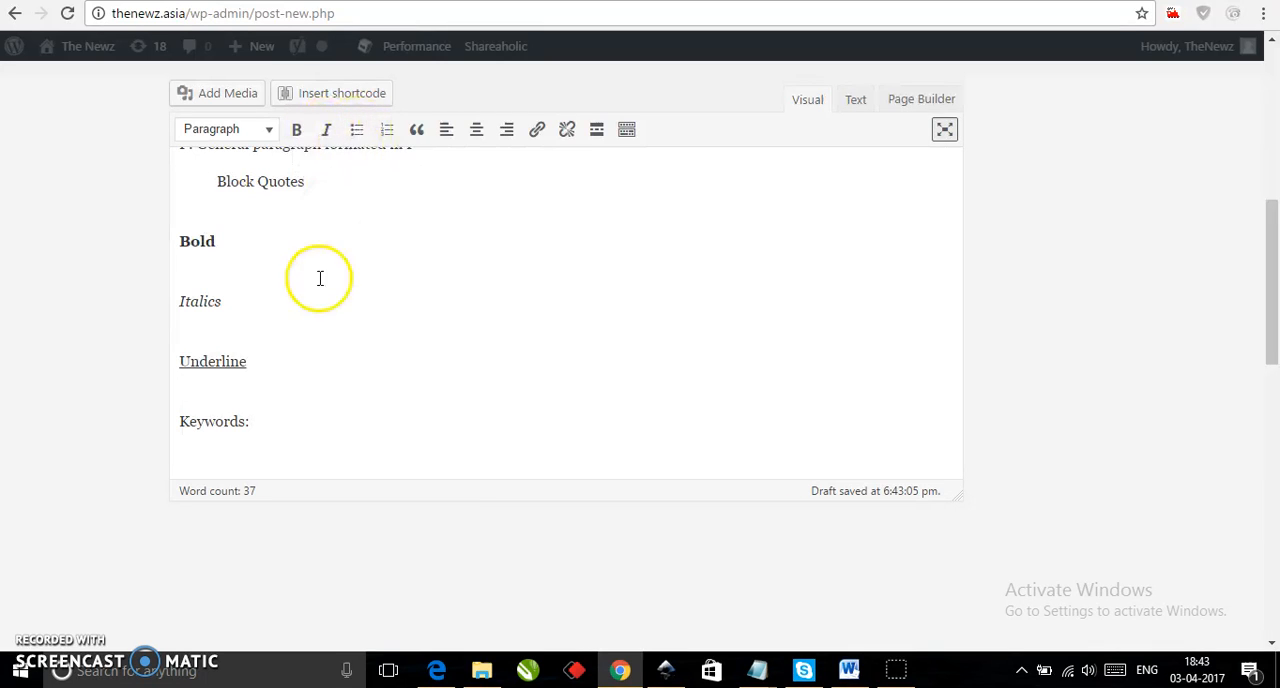
double_click(265, 372)
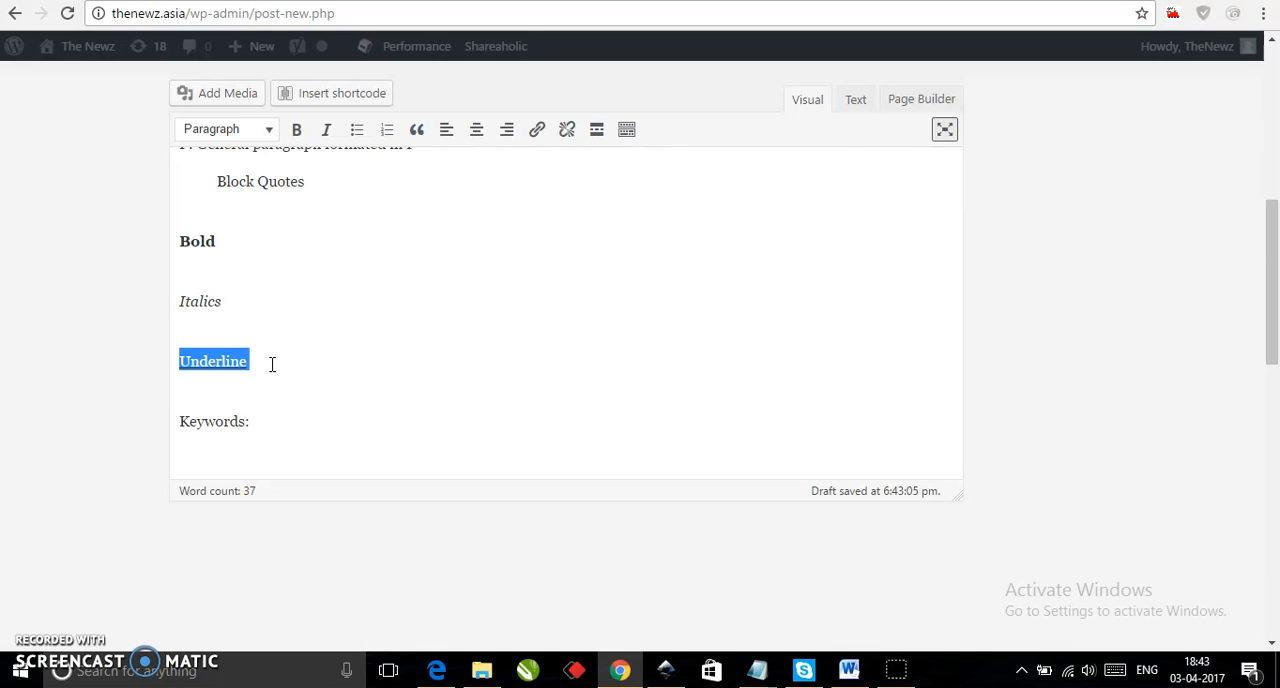
Place the comma-separated keyword list from the Keywords TheNewz file in Notepad after "Keywords:" in the post.
click(270, 426)
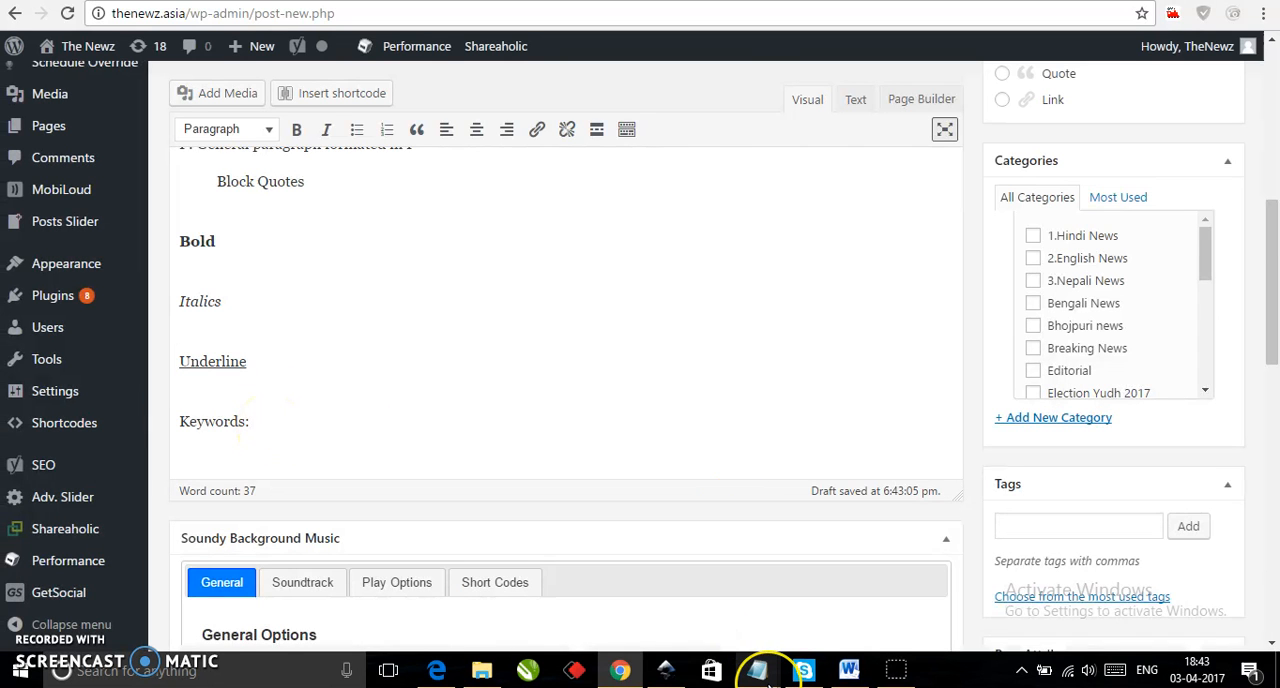
mouse_move(760, 672)
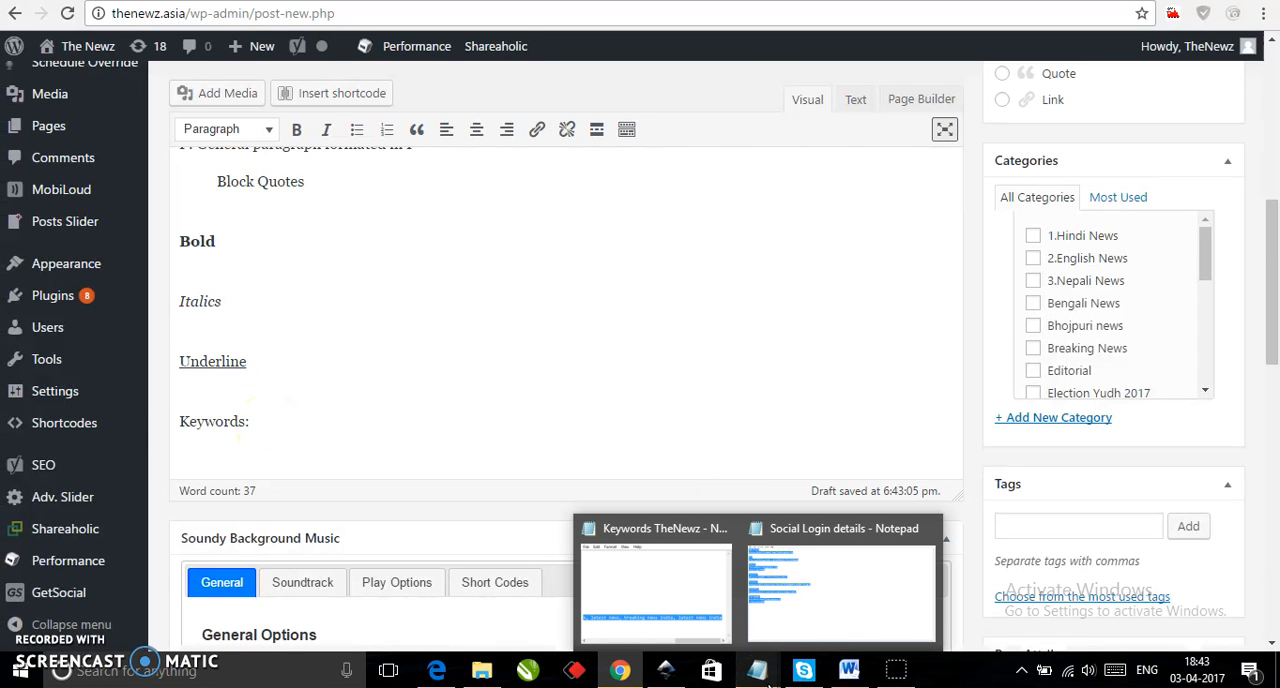
mouse_move(833, 625)
click(655, 595)
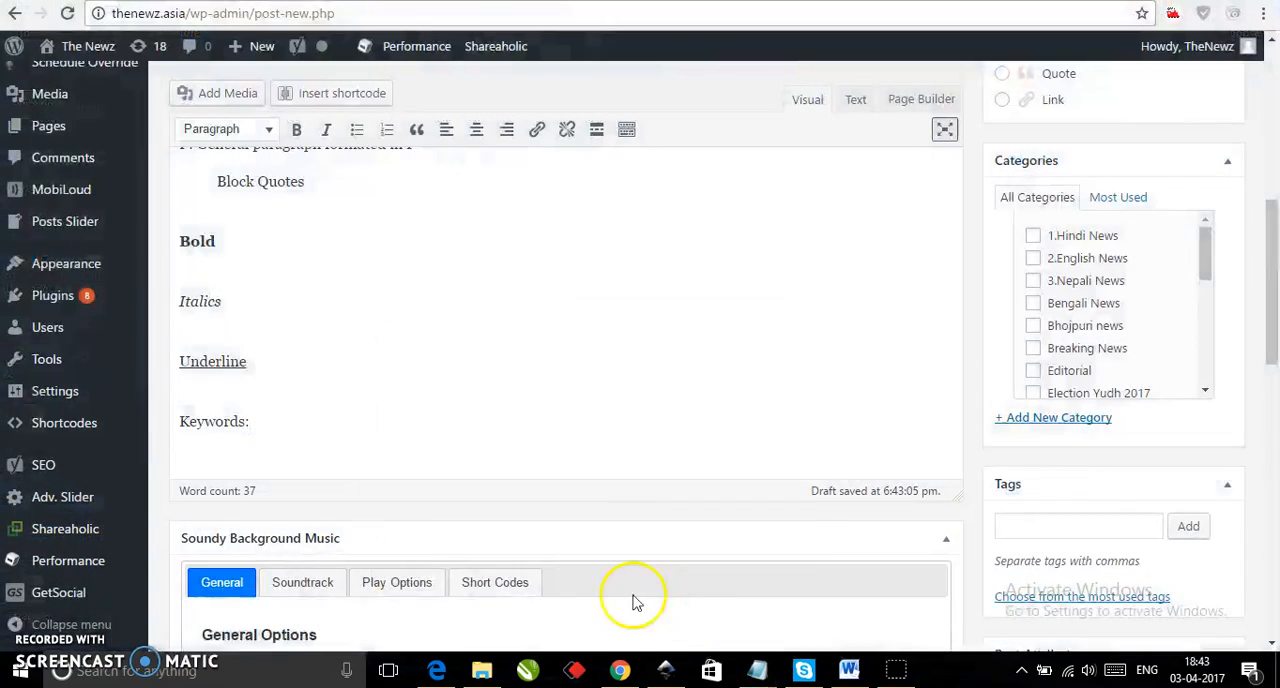
click(528, 570)
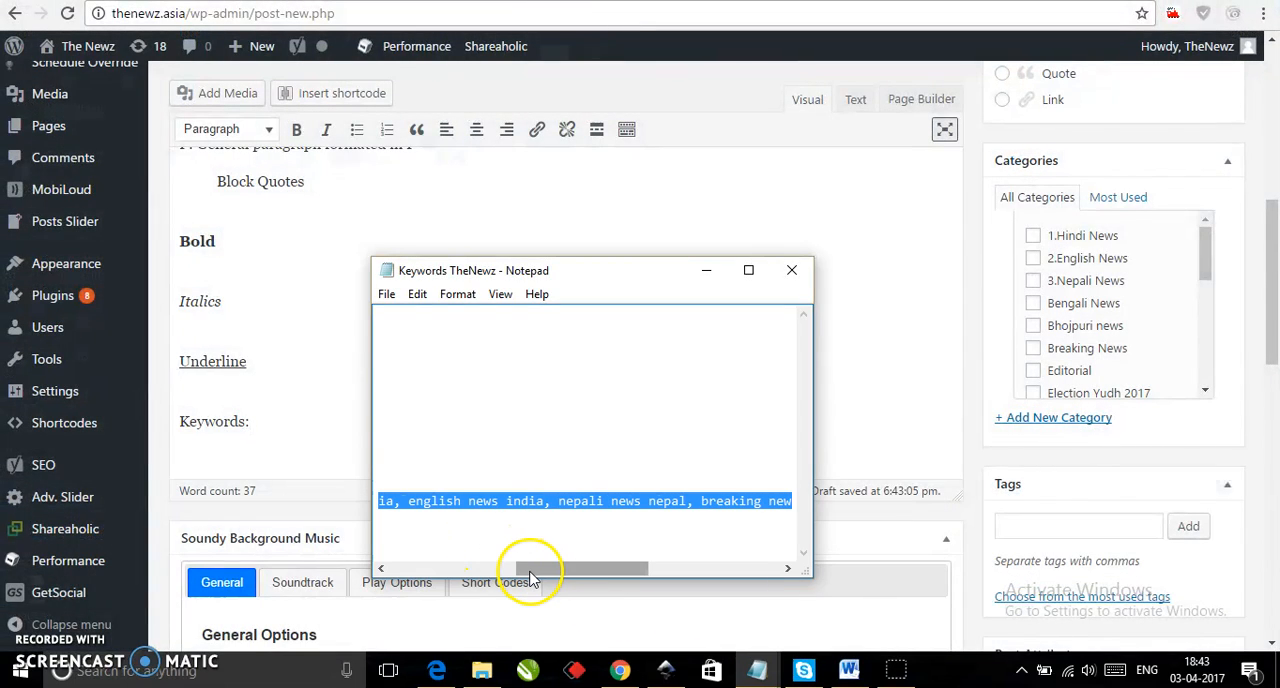
click(488, 570)
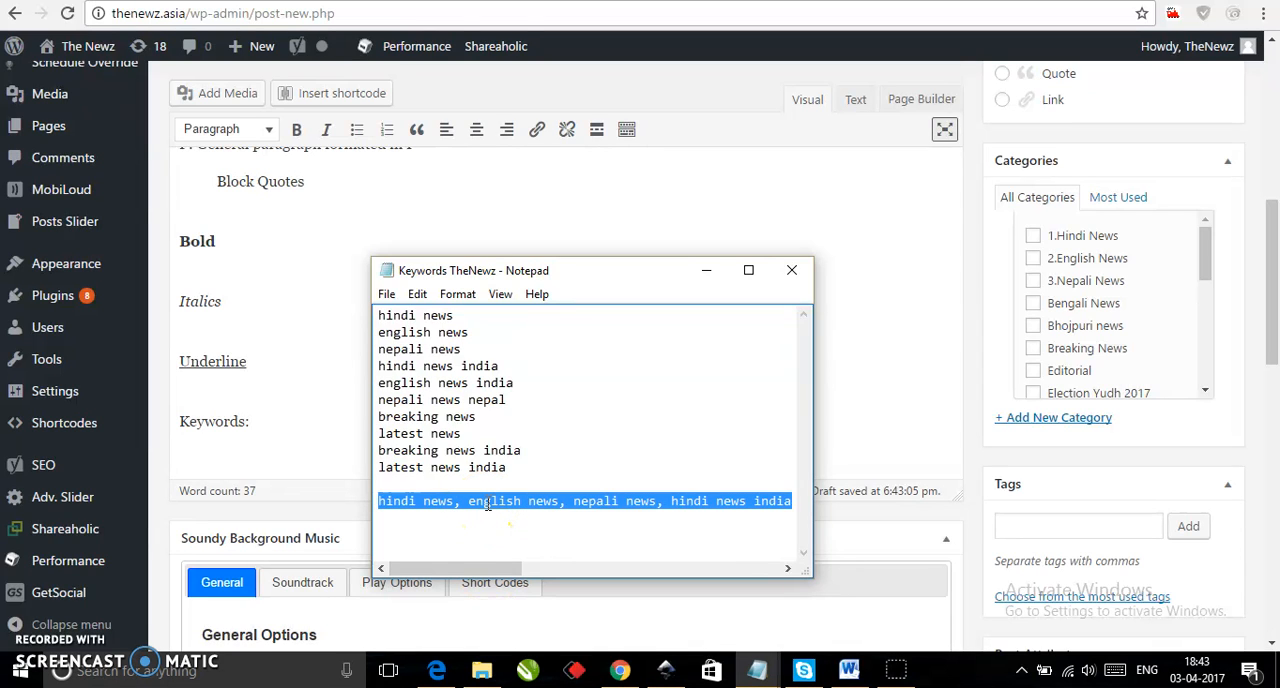
click(707, 271)
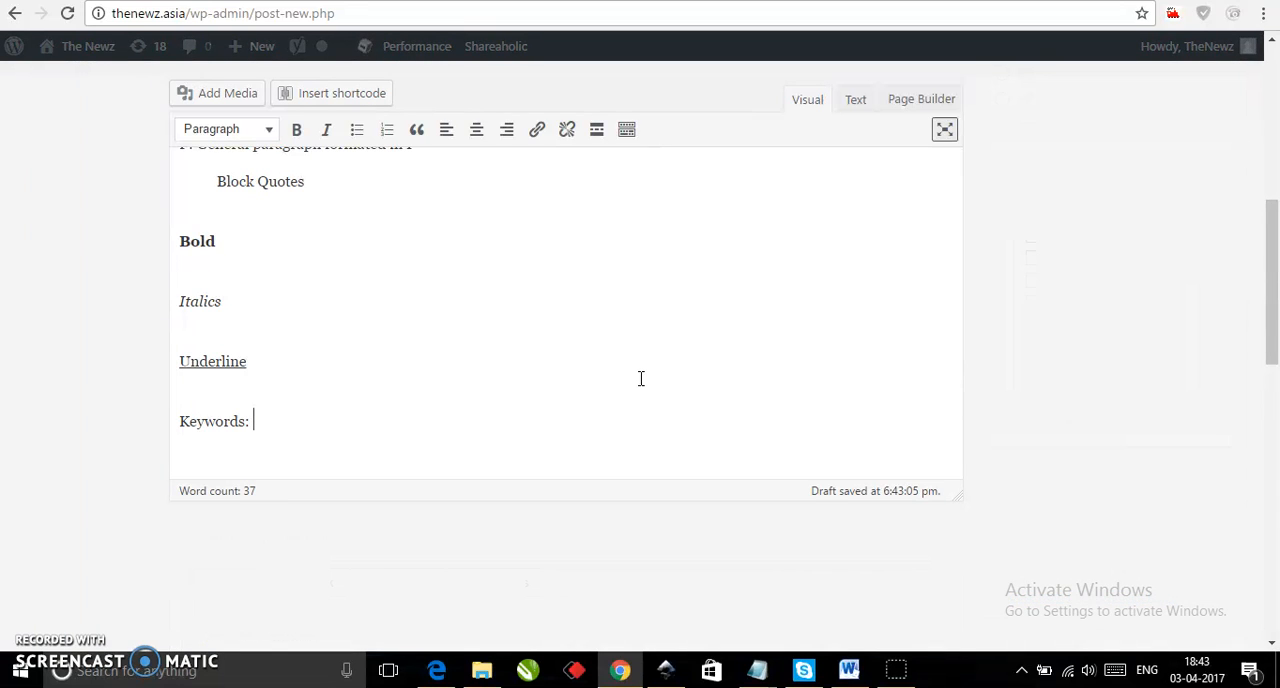
text(hindi news, english news, nepali news, hindi news india, english news india, nepali news nepal, breaking news, latest news, breaking news india, latest news india)
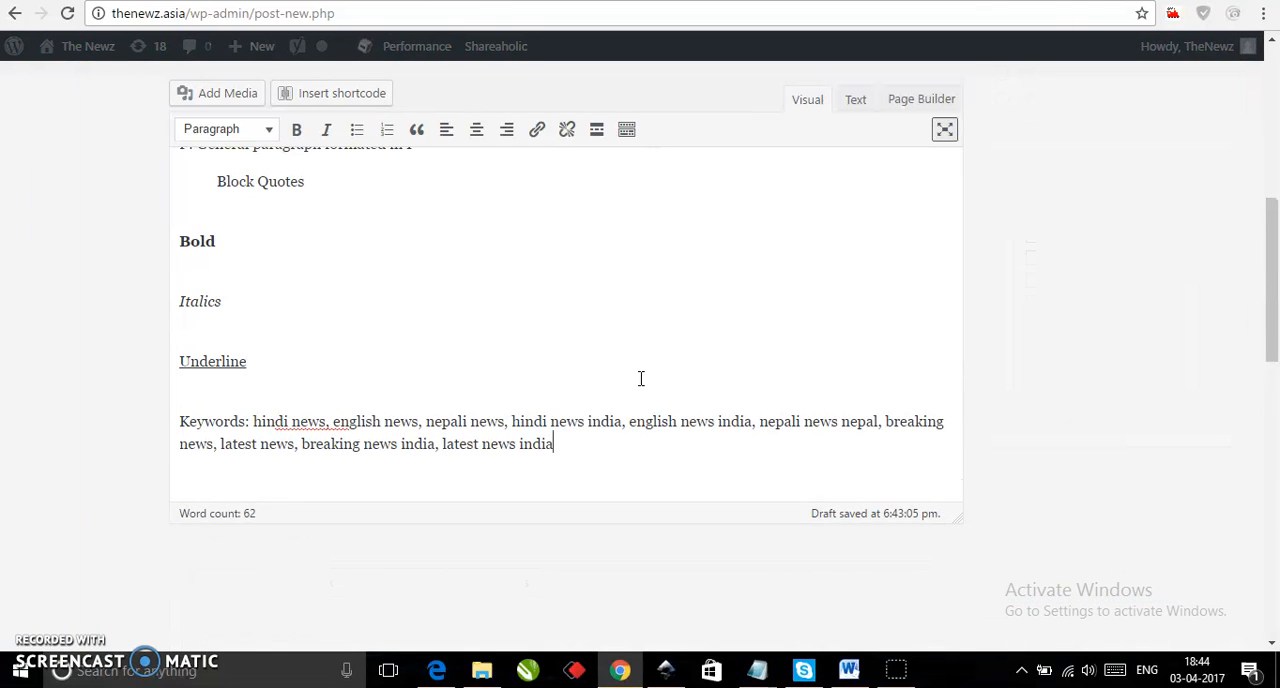
click(485, 472)
scroll(485, 472, down, 1)
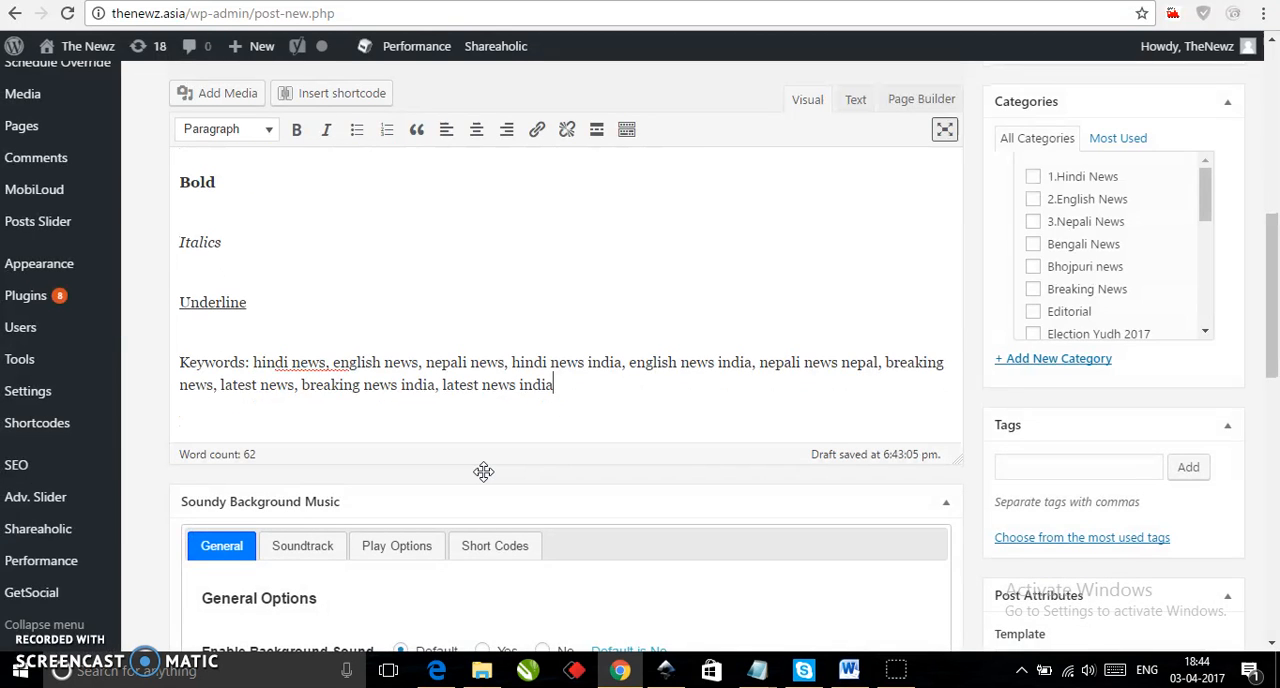
click(621, 407)
scroll(650, 392, down, 2)
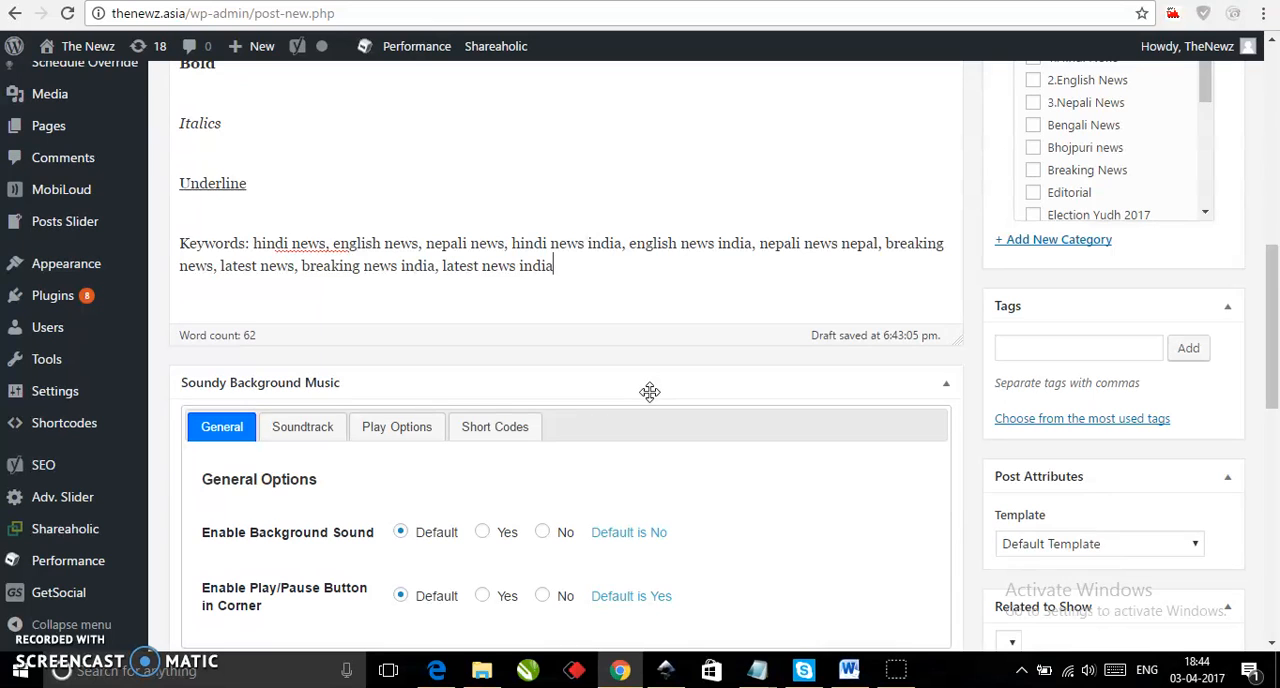
scroll(650, 392, up, 2)
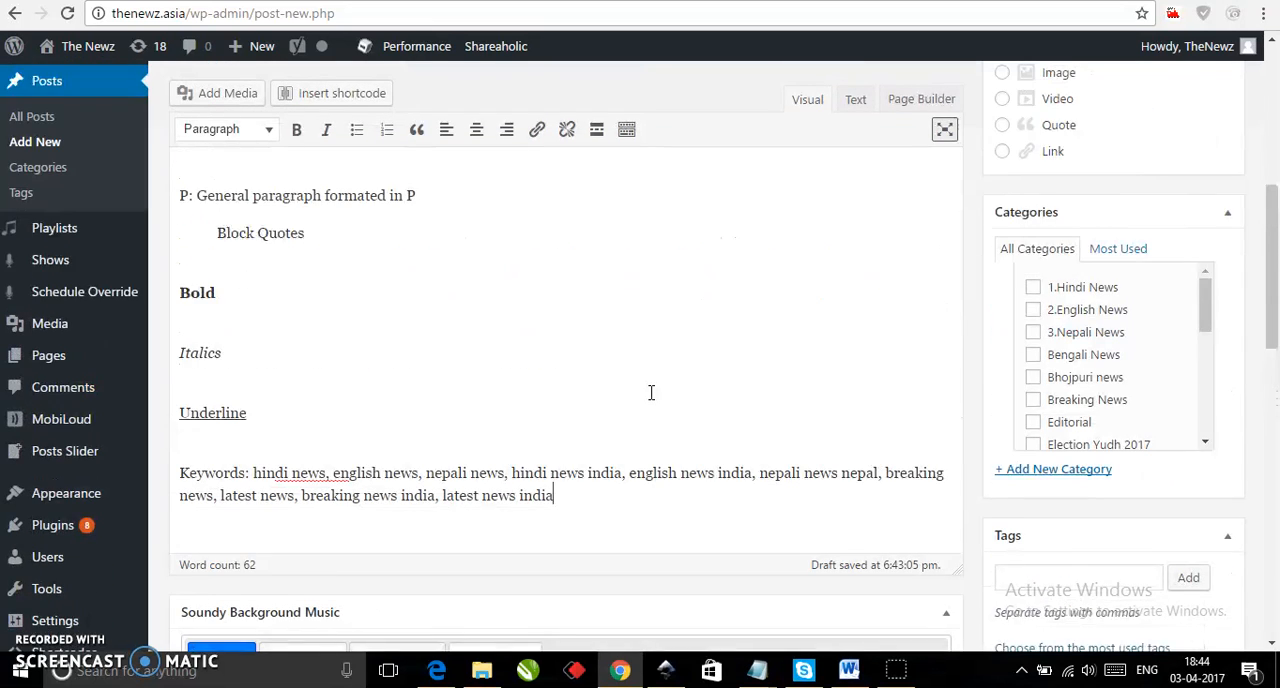
scroll(651, 394, up, 1)
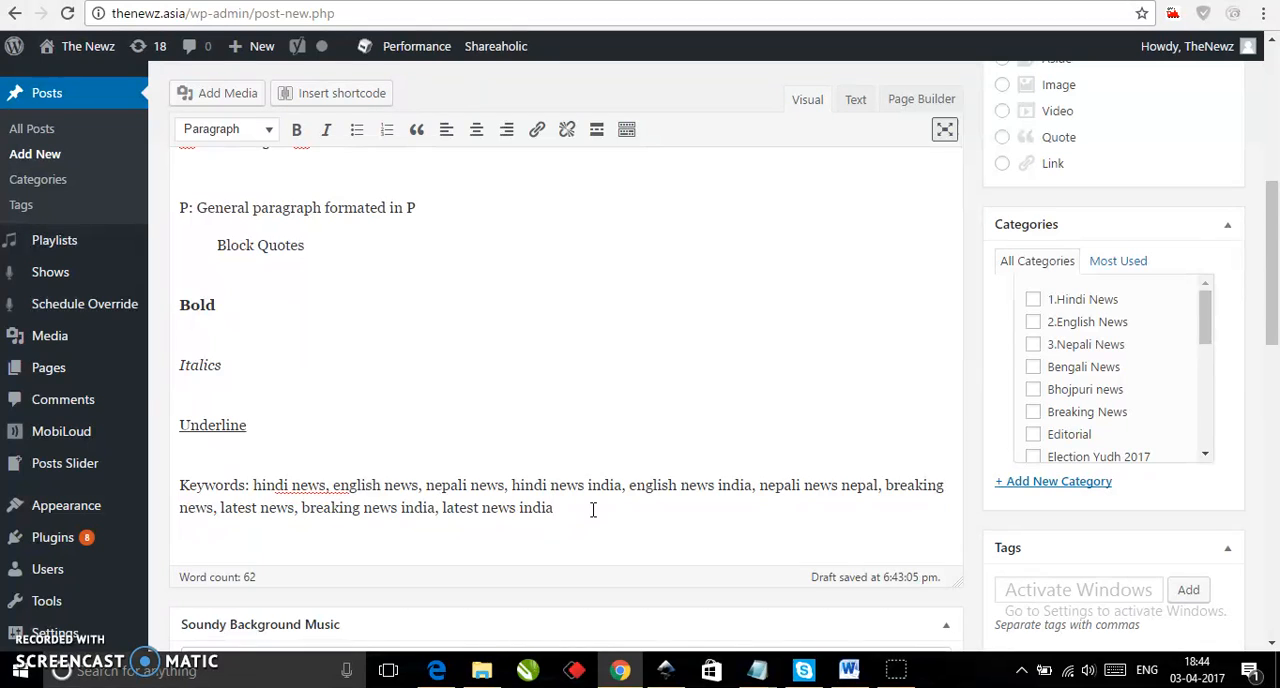
scroll(593, 512, down, 3)
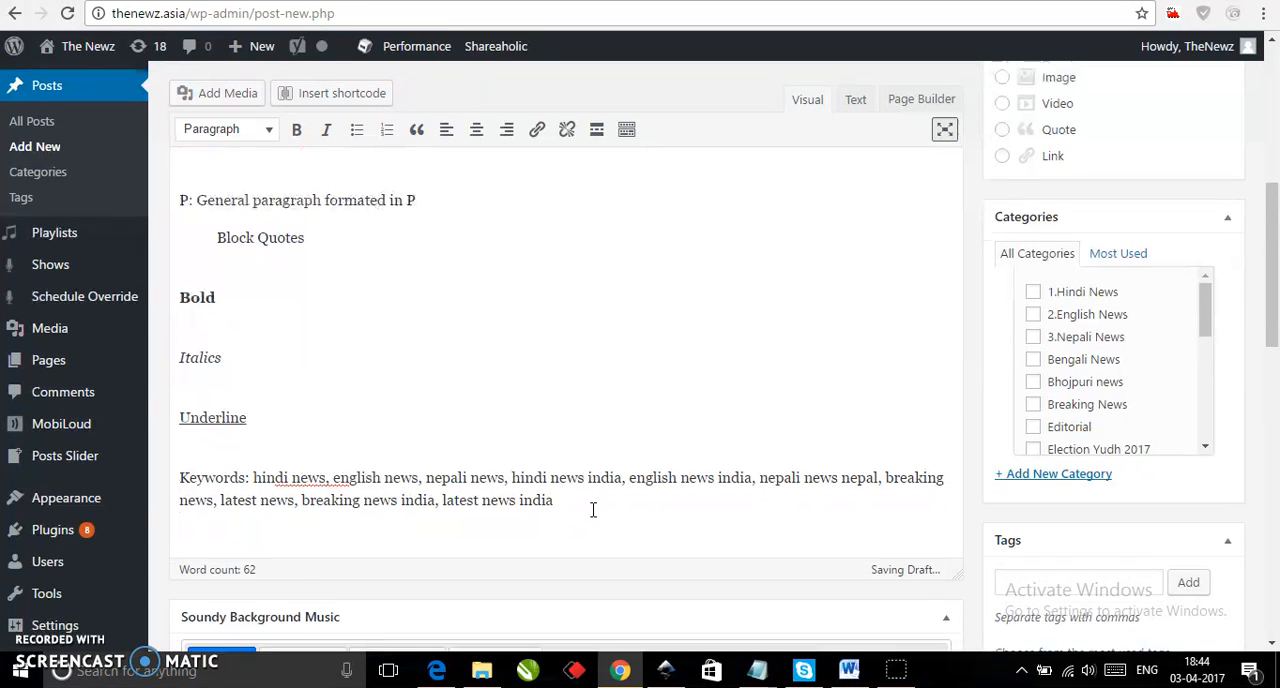
Collapse the Soundy Background Music section above the Yoast SEO settings.
scroll(594, 515, down, 3)
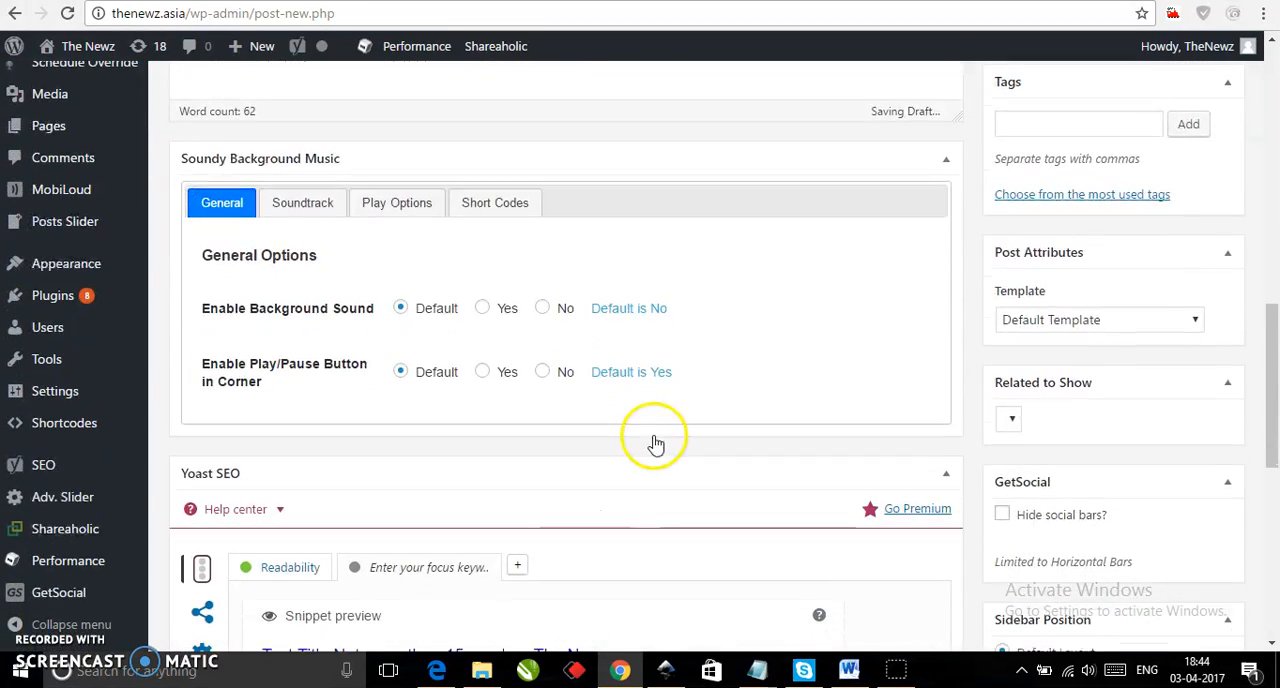
click(947, 136)
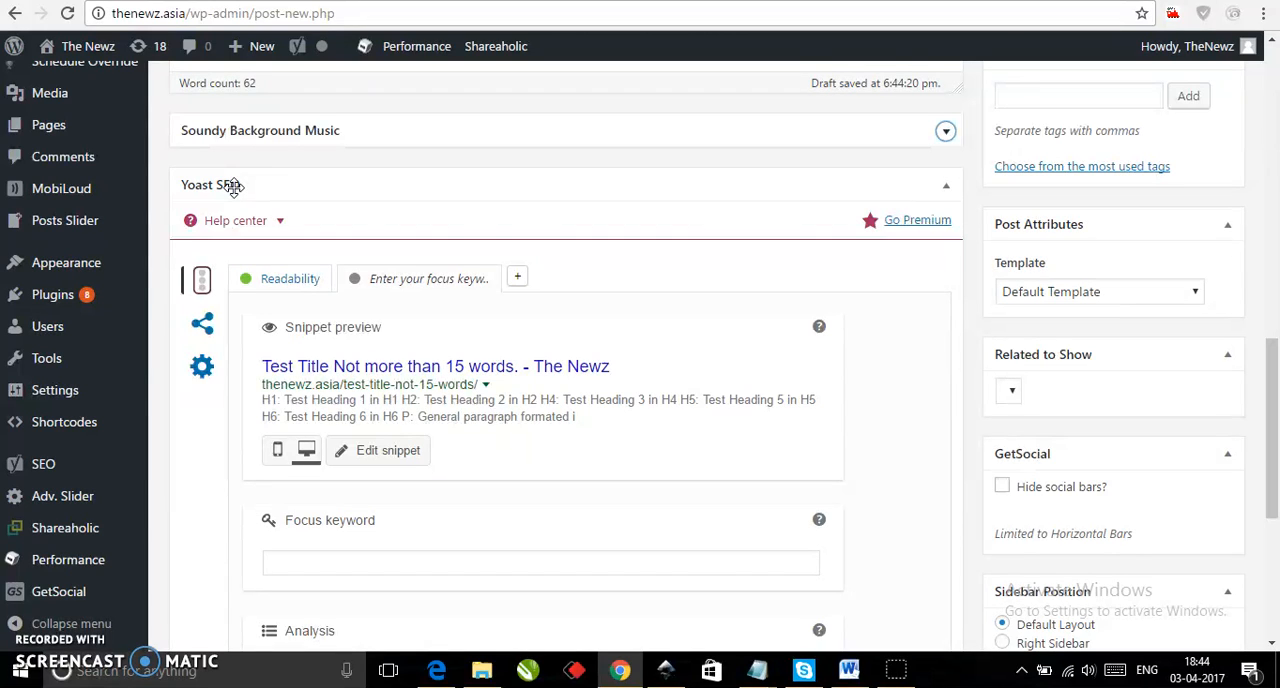
scroll(232, 186, down, 1)
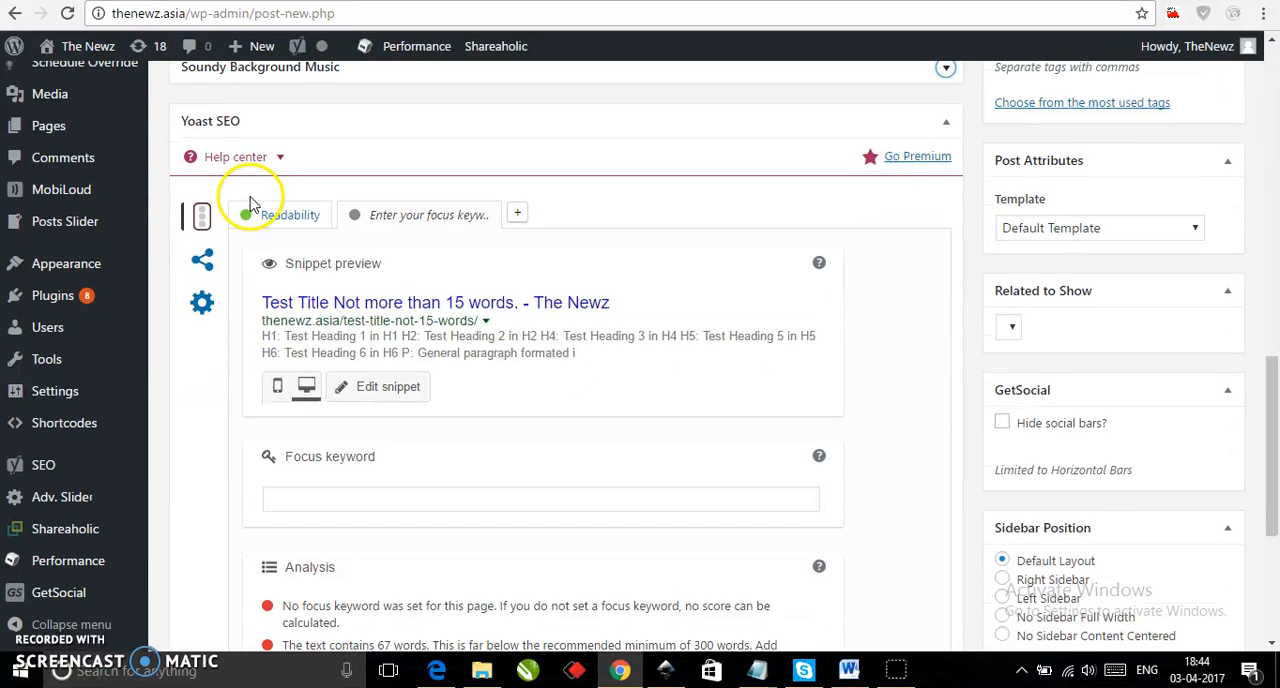